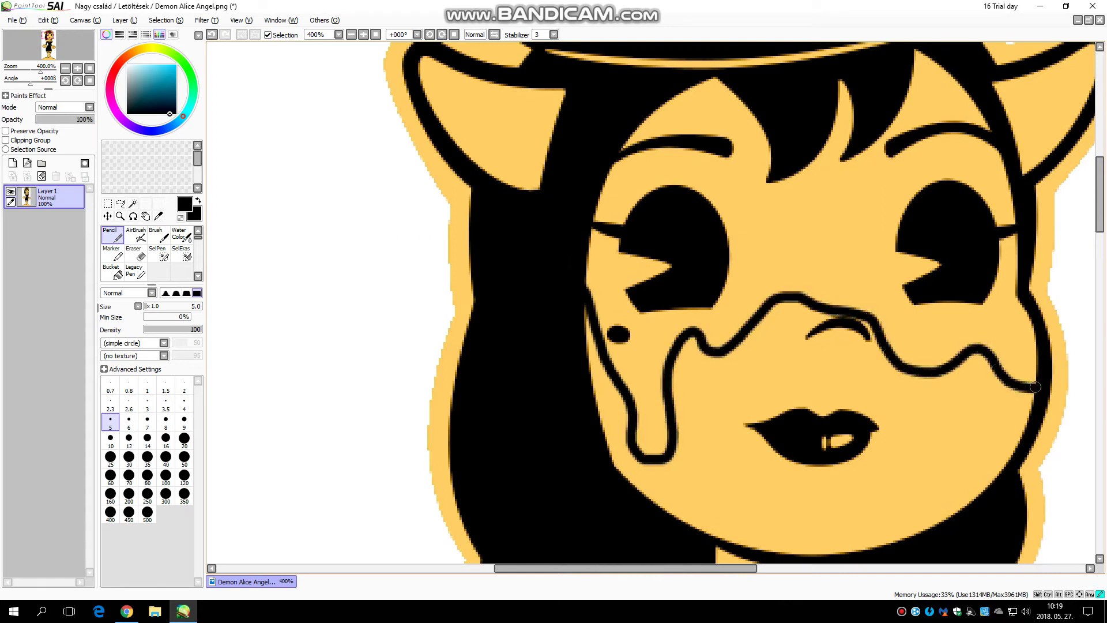
Step: Fill the face area above the drip outline, covering both eyes, with black using the pencil at size 16
click(166, 478)
drag(773, 198, 656, 197)
key(ctrl+z)
click(165, 440)
mouse_move(735, 187)
mouse_down()
mouse_move(589, 168)
mouse_move(728, 87)
mouse_move(609, 164)
mouse_move(590, 257)
mouse_move(659, 447)
mouse_move(688, 268)
mouse_move(619, 294)
mouse_up()
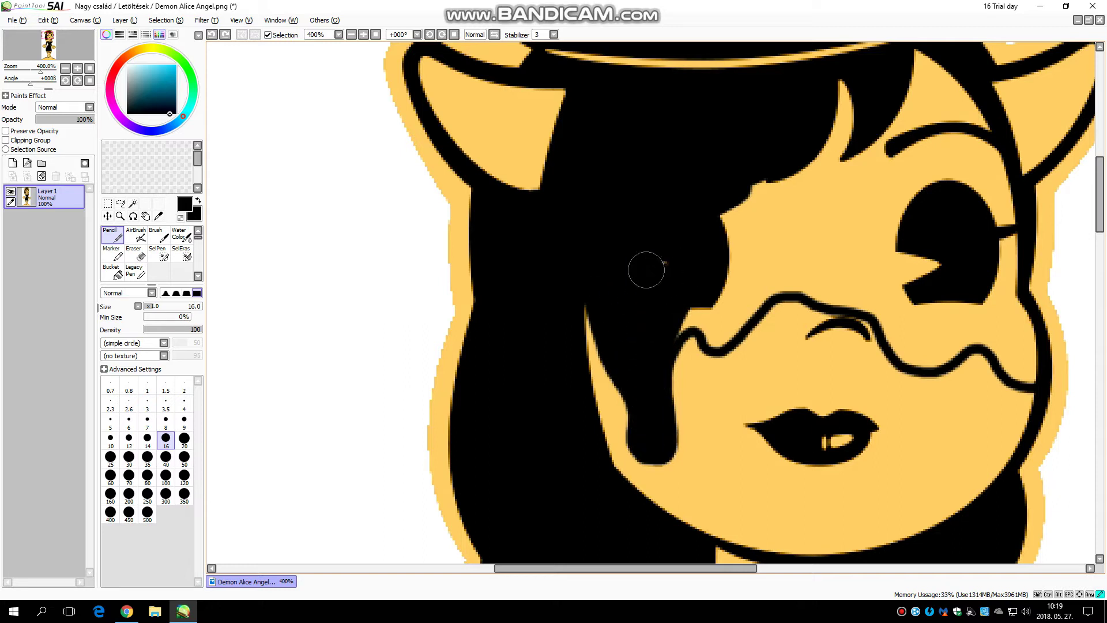
mouse_move(713, 325)
mouse_down()
mouse_move(744, 219)
mouse_move(778, 225)
mouse_move(917, 63)
mouse_move(1008, 300)
mouse_move(1004, 350)
mouse_move(890, 164)
mouse_move(768, 287)
mouse_move(923, 286)
mouse_move(980, 329)
mouse_move(929, 340)
mouse_up()
scroll(893, 225, down, 3)
scroll(880, 290, up, 6)
key(ctrl+z)
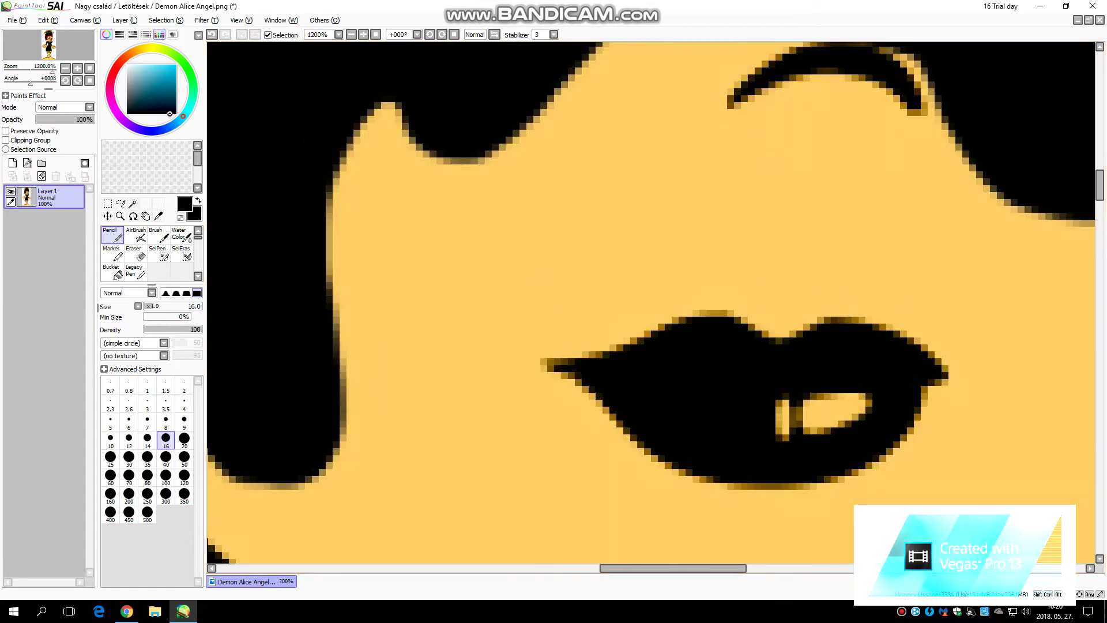
Step: Lasso the upper lip and move it upward to open a white gap in the mouth
click(120, 204)
mouse_move(533, 331)
mouse_down()
mouse_move(497, 356)
mouse_move(519, 310)
mouse_up()
key(n)
right_click(472, 324)
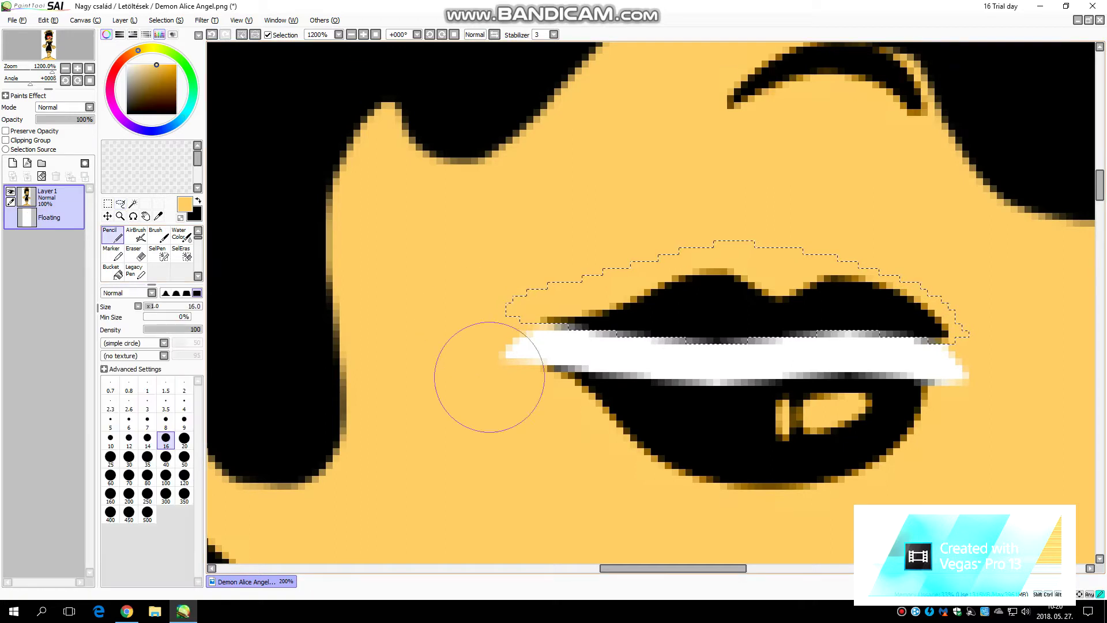
click(472, 324)
Step: Deselect the lip and paint over the white spill beside both mouth corners in skin tan at pencil size 3
click(120, 203)
click(112, 235)
click(147, 403)
double_click(113, 234)
click(683, 311)
click(121, 204)
click(113, 234)
right_click(535, 372)
key(ctrl+d)
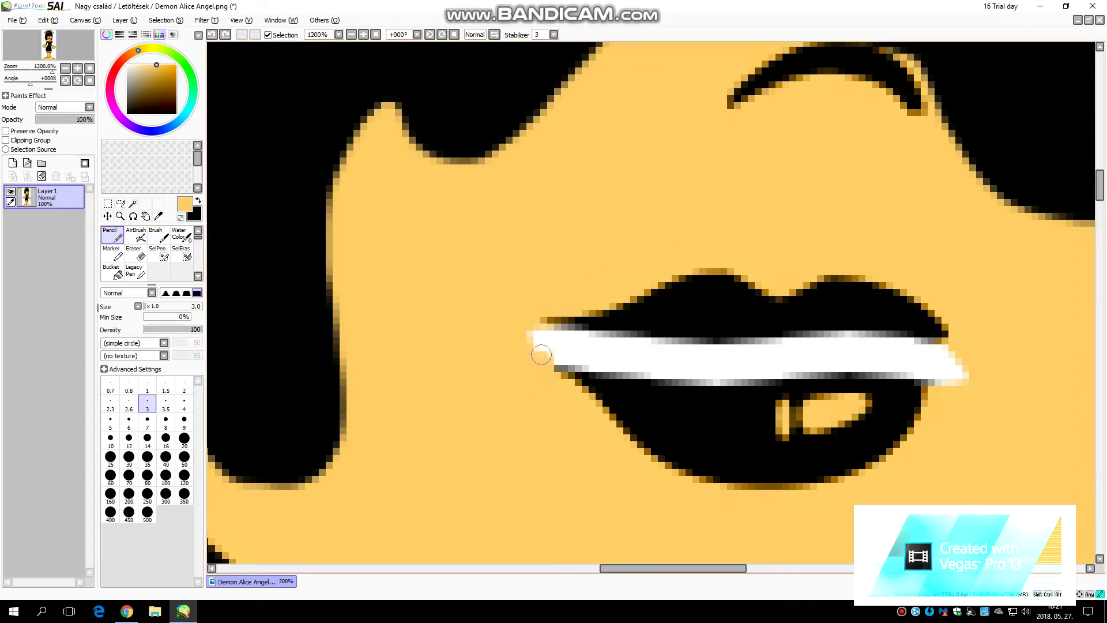
drag(941, 375, 967, 376)
Step: Close both corners of the open mouth with black outlines using the pencil at size 1
scroll(969, 377, down, 5)
scroll(941, 373, up, 6)
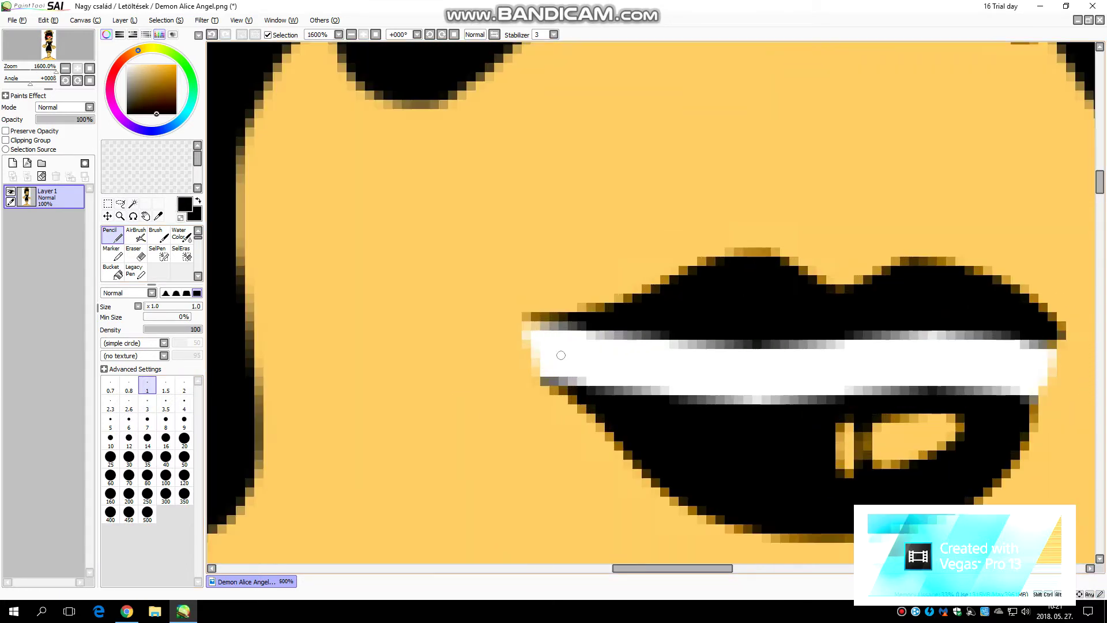
drag(567, 385, 585, 334)
scroll(939, 344, down, 8)
scroll(969, 374, up, 6)
drag(794, 133, 783, 159)
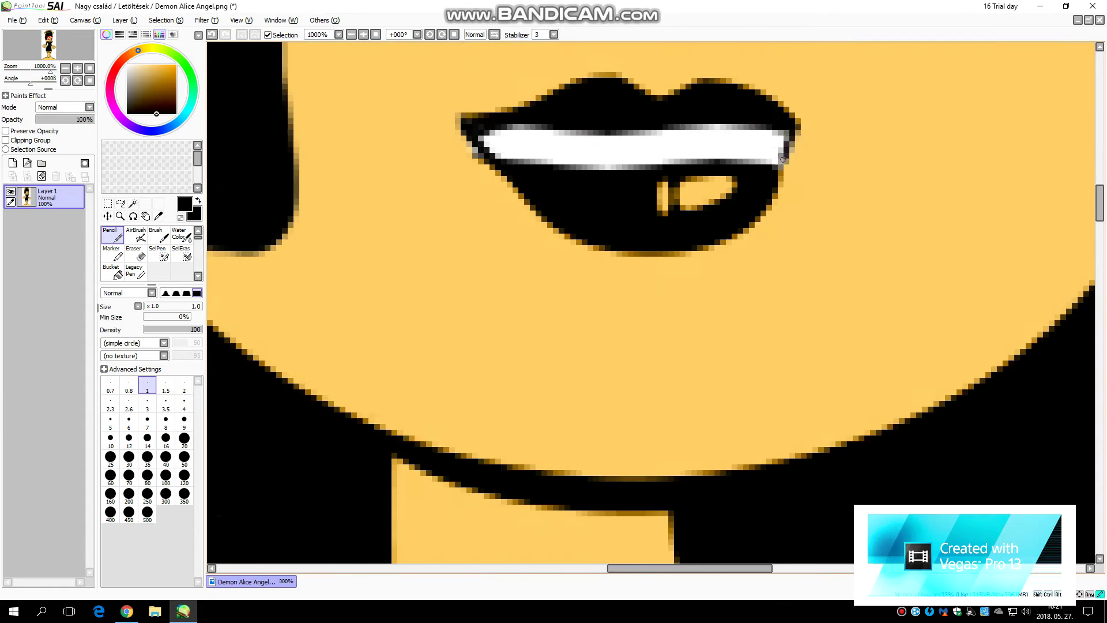
drag(467, 127, 499, 173)
Step: Extend the black sleeve of the left arm up towards the shoulder with the pencil at size 3.5
scroll(674, 235, down, 7)
scroll(721, 243, up, 6)
scroll(608, 376, down, 9)
scroll(583, 392, up, 10)
mouse_move(441, 369)
mouse_down()
mouse_move(466, 218)
mouse_move(400, 196)
mouse_move(337, 154)
mouse_move(306, 151)
mouse_move(310, 327)
mouse_move(388, 341)
mouse_up()
click(166, 440)
click(165, 403)
mouse_move(438, 378)
mouse_down()
mouse_move(455, 200)
mouse_move(410, 219)
mouse_up()
mouse_move(330, 252)
mouse_down()
mouse_move(313, 122)
mouse_move(343, 271)
mouse_up()
scroll(343, 272, down, 9)
scroll(335, 362, up, 8)
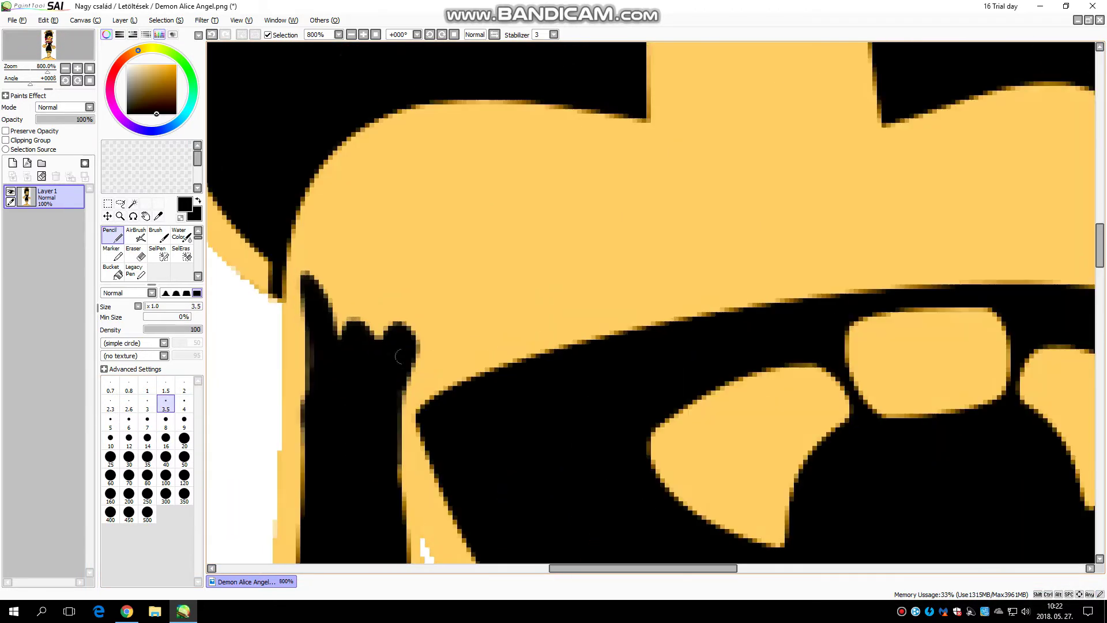
Step: Fill the strip between the new neckline and the dress top with black, using pencil size 14 for the wide part
scroll(479, 317, down, 3)
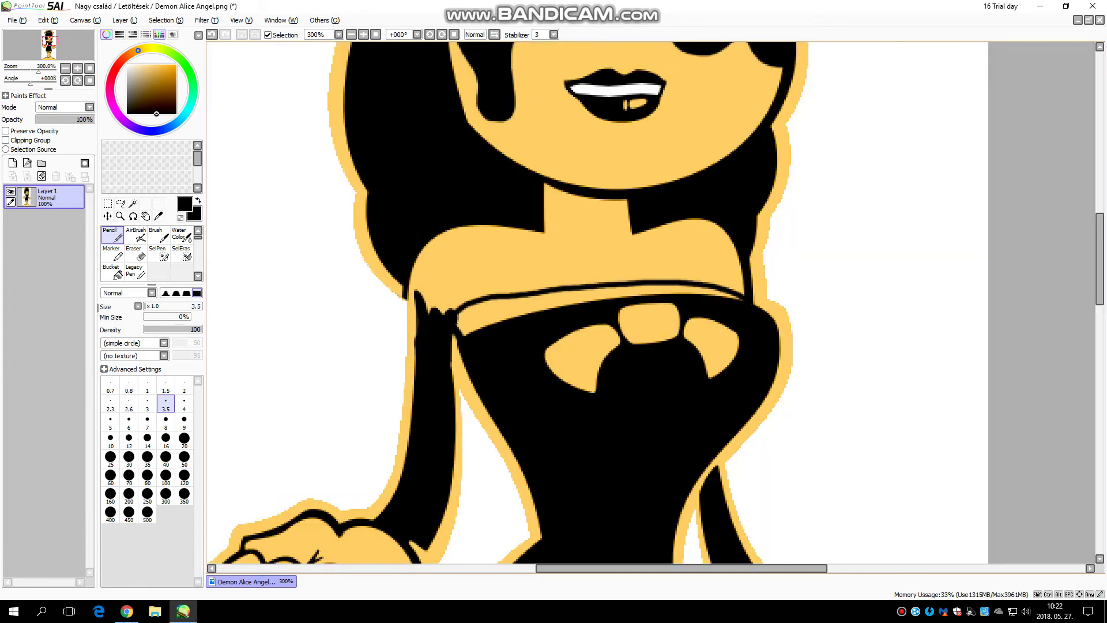
scroll(452, 312, up, 3)
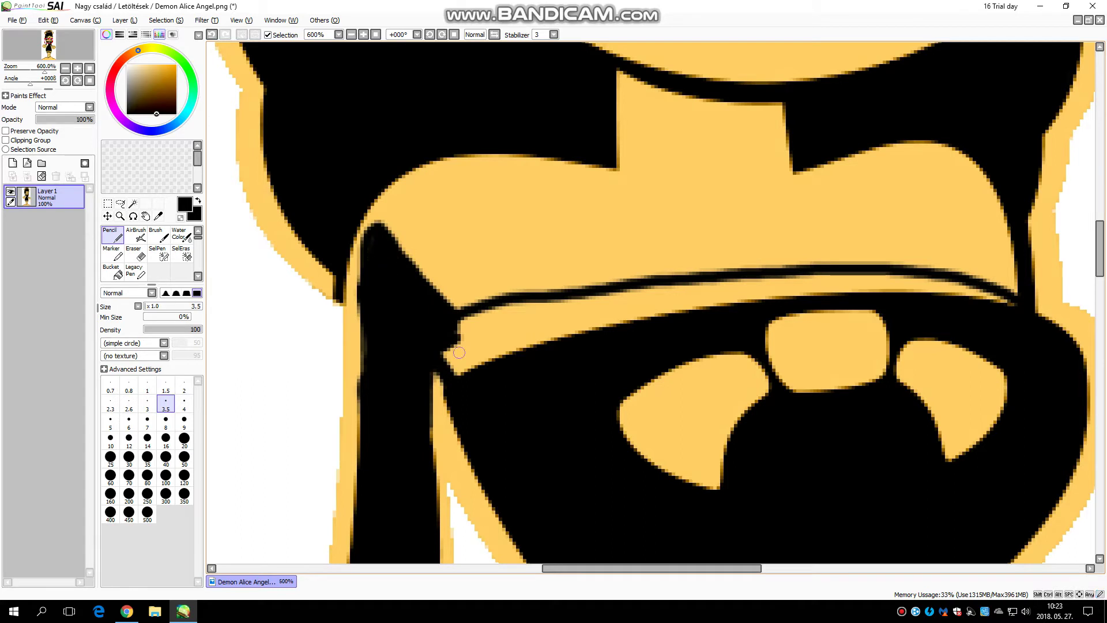
mouse_move(371, 375)
mouse_down()
mouse_move(502, 329)
mouse_move(480, 327)
mouse_up()
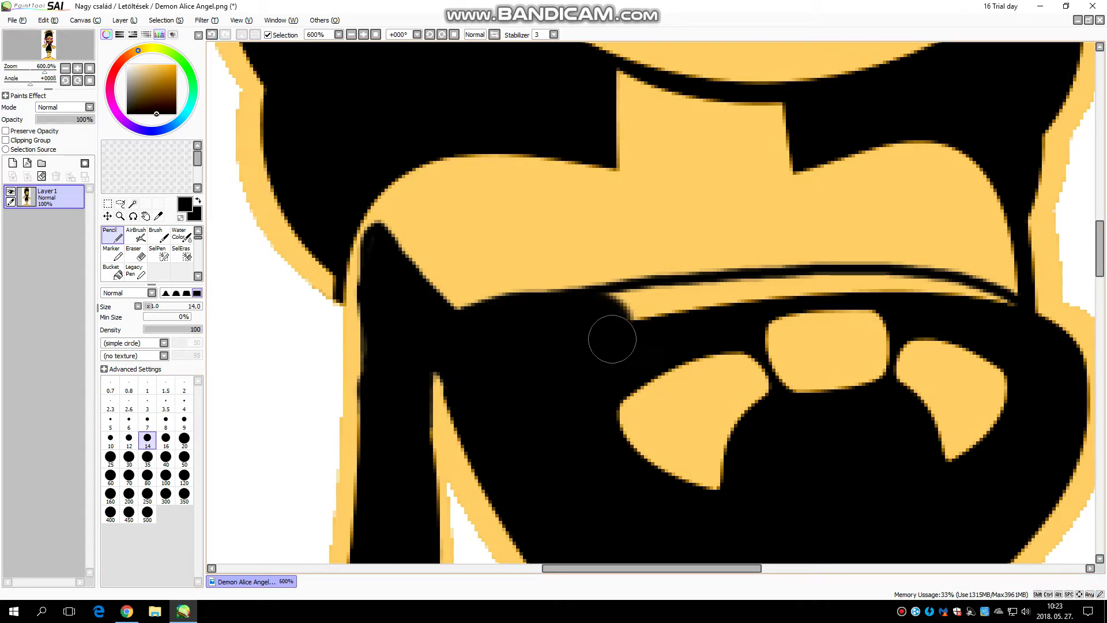
drag(664, 356, 698, 300)
drag(831, 285, 1008, 304)
scroll(721, 323, down, 4)
scroll(813, 311, up, 3)
drag(822, 271, 825, 279)
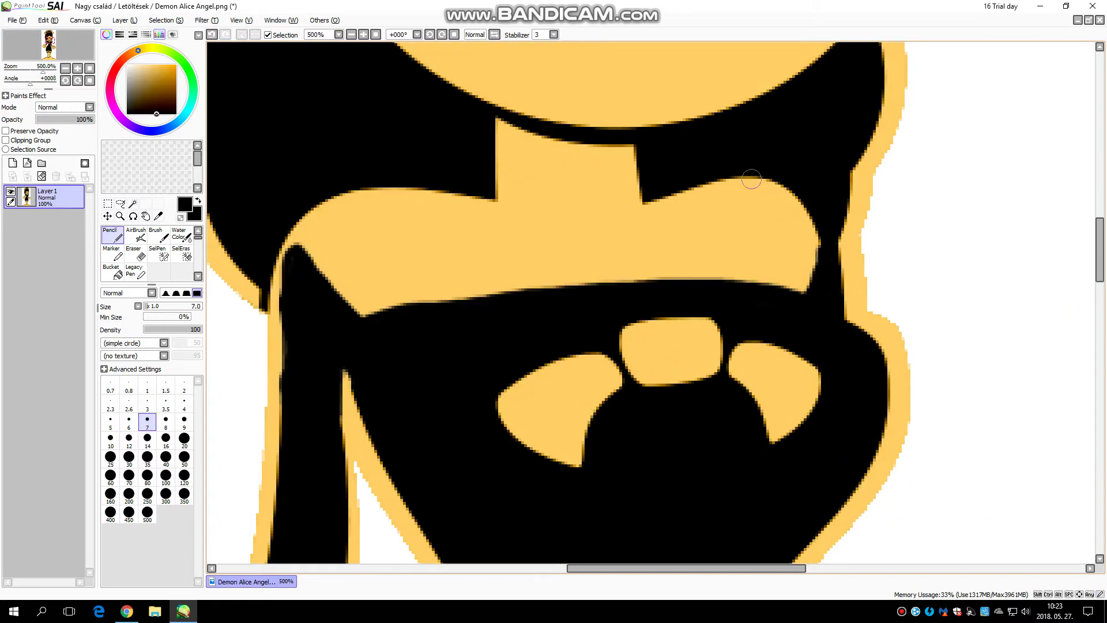
Step: Extend the dress over both shoulders in black with the pencil at size 7
drag(751, 178, 813, 265)
drag(779, 195, 768, 186)
mouse_move(432, 310)
mouse_down()
mouse_move(387, 186)
mouse_move(323, 240)
mouse_move(442, 298)
mouse_up()
key(ctrl+z)
key(ctrl+z)
mouse_move(343, 278)
mouse_down()
mouse_move(331, 251)
mouse_move(521, 295)
mouse_move(385, 251)
mouse_up()
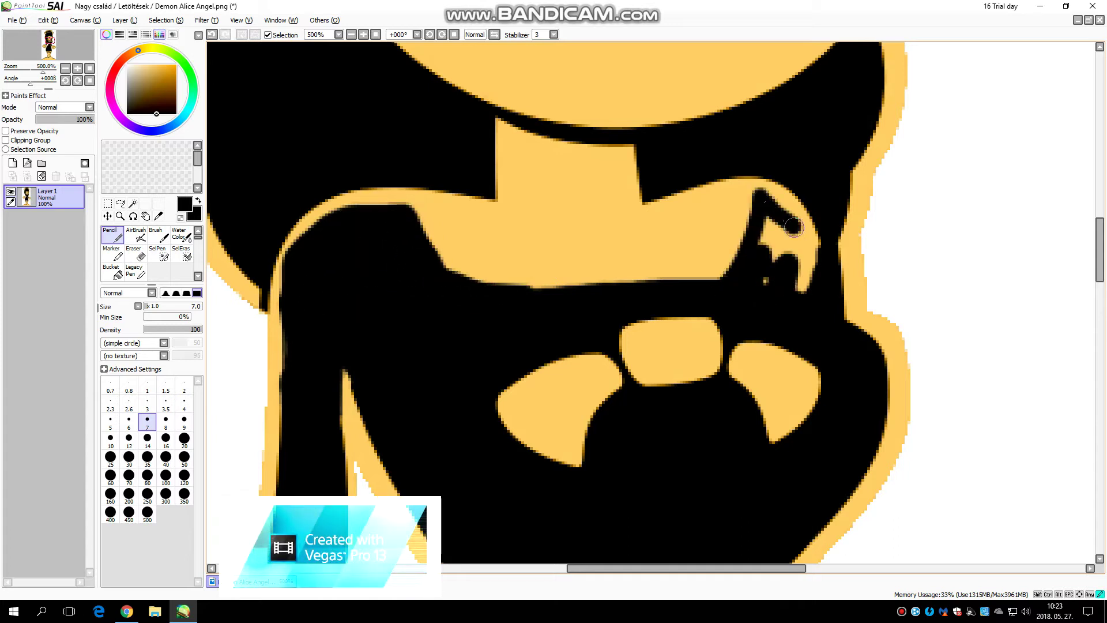
key(ctrl+z)
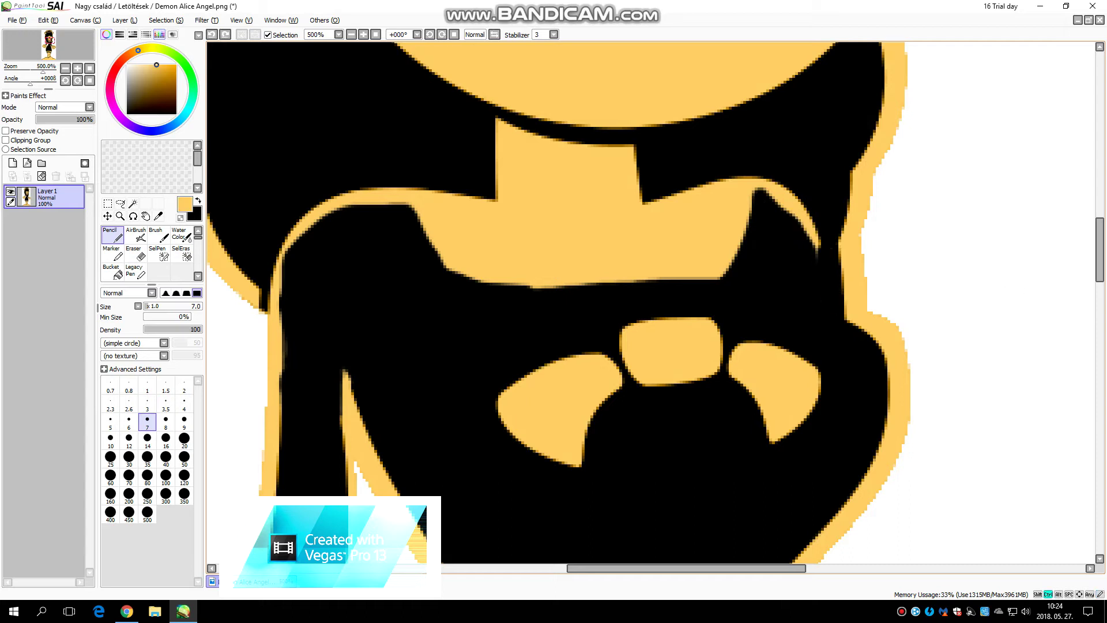
Step: Round the right side of the neckline and retouch the tan rim of the right shoulder at pencil size 2.6
scroll(929, 238, down, 7)
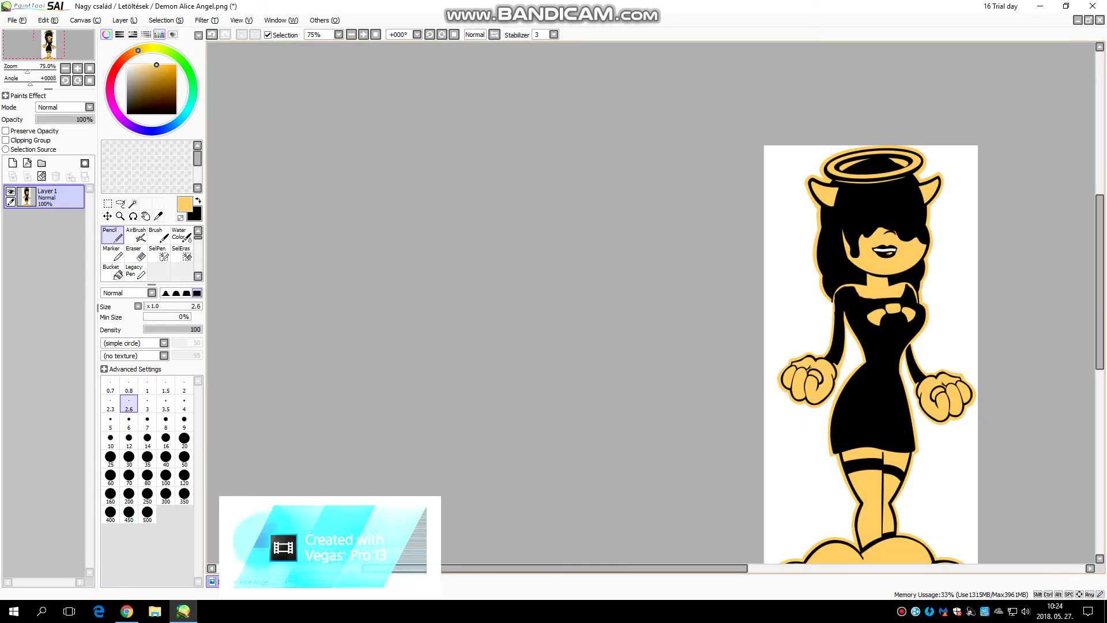
scroll(927, 237, up, 10)
right_click(767, 207)
scroll(713, 222, down, 5)
scroll(715, 222, down, 4)
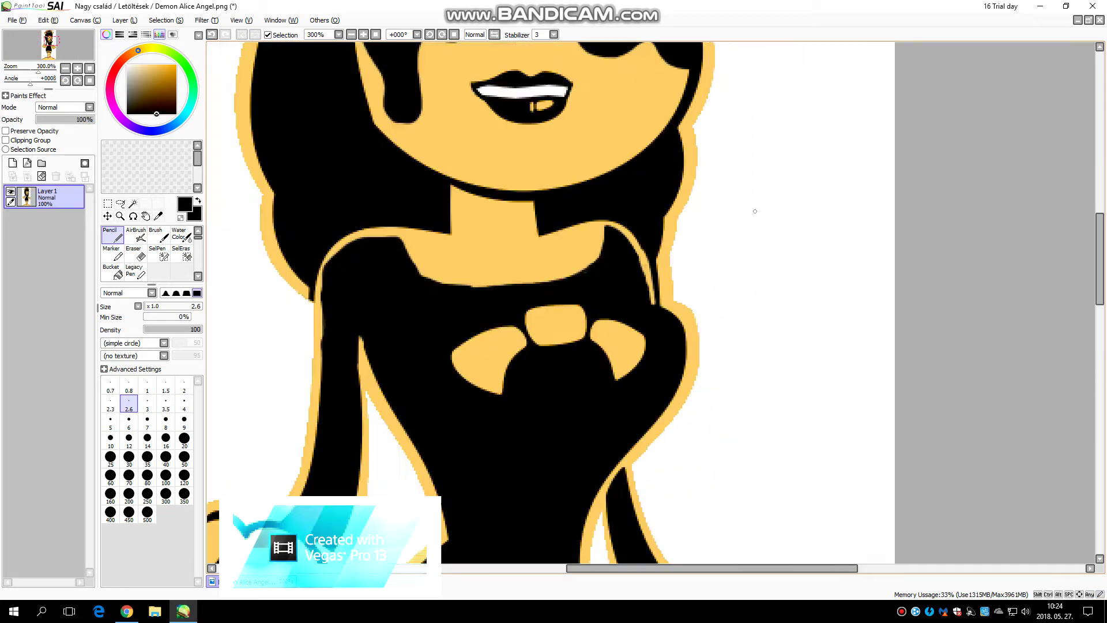
scroll(604, 86, up, 5)
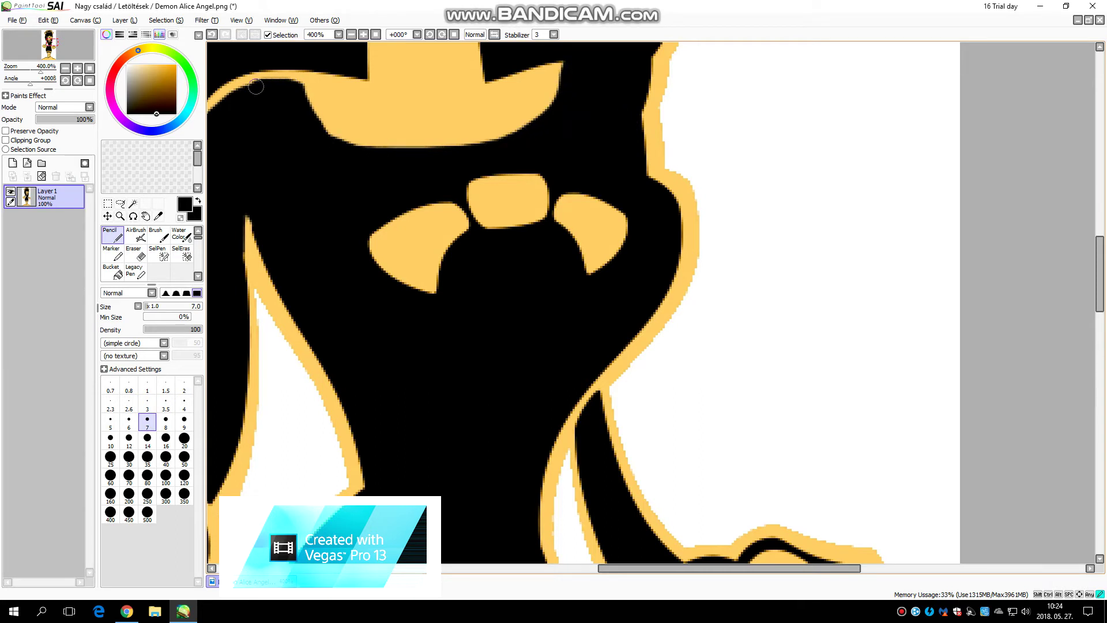
Step: Smooth the neckline, pick up the skin tan and trace the left shoulder's outer rim at pencil size 3.5
scroll(528, 110, down, 5)
scroll(392, 92, up, 3)
scroll(713, 139, down, 5)
scroll(713, 136, up, 10)
drag(618, 193, 517, 239)
right_click(516, 235)
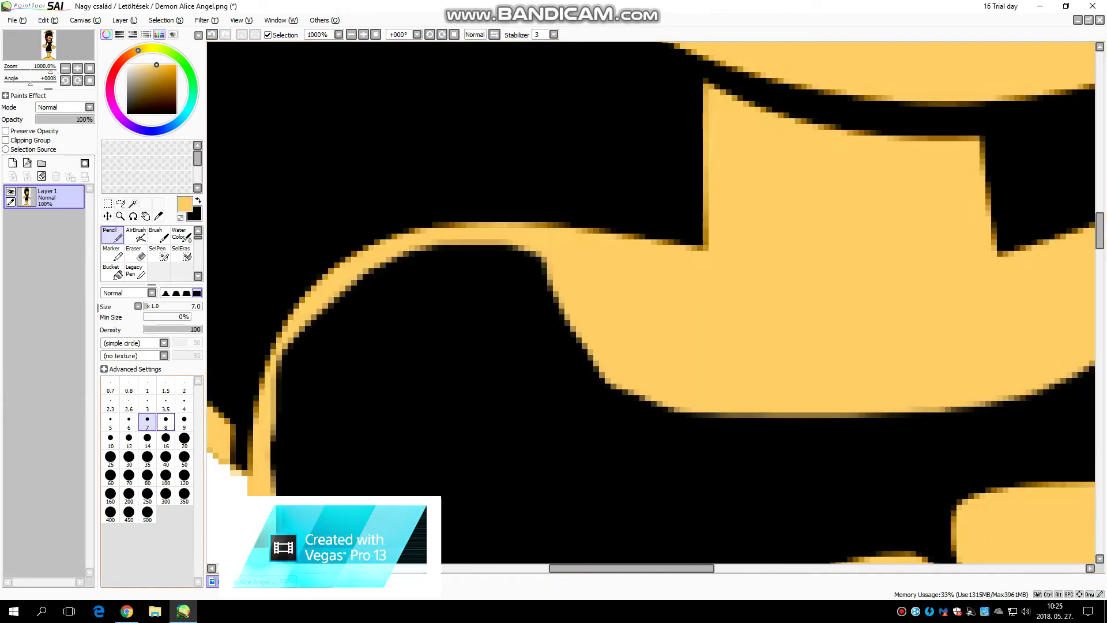
click(166, 404)
drag(262, 415, 302, 324)
Step: Draw a thin tan rim along the right shoulder between the dress and the hair at pencil size 3.5
scroll(366, 297, down, 8)
scroll(458, 296, up, 4)
scroll(473, 288, up, 1)
mouse_move(423, 256)
mouse_down()
mouse_move(463, 276)
mouse_move(547, 406)
mouse_up()
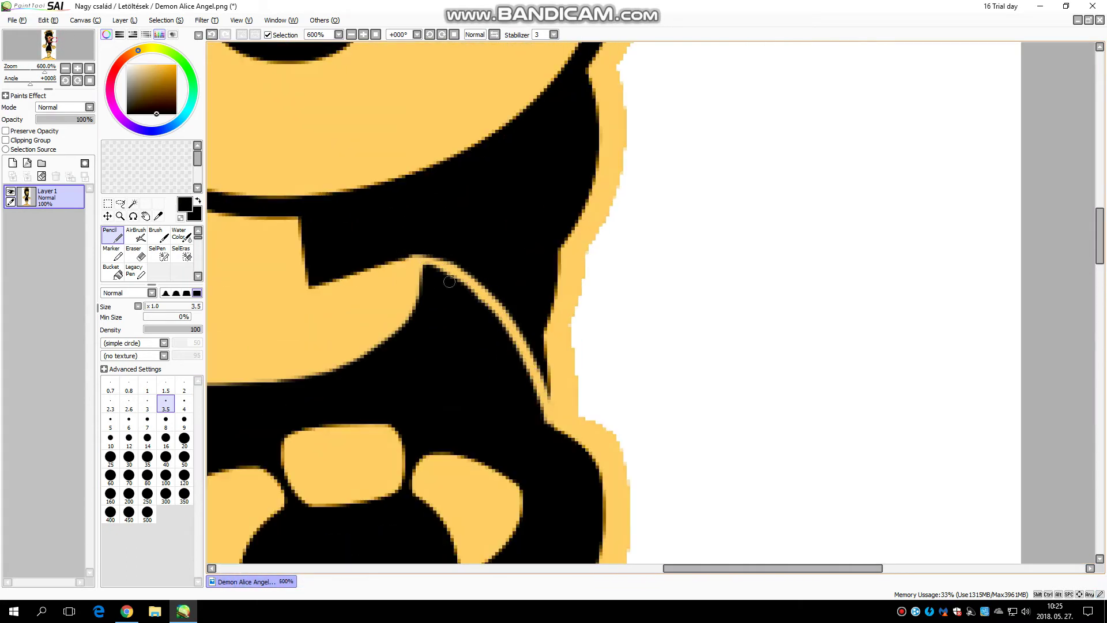
scroll(434, 266, down, 5)
scroll(420, 260, up, 6)
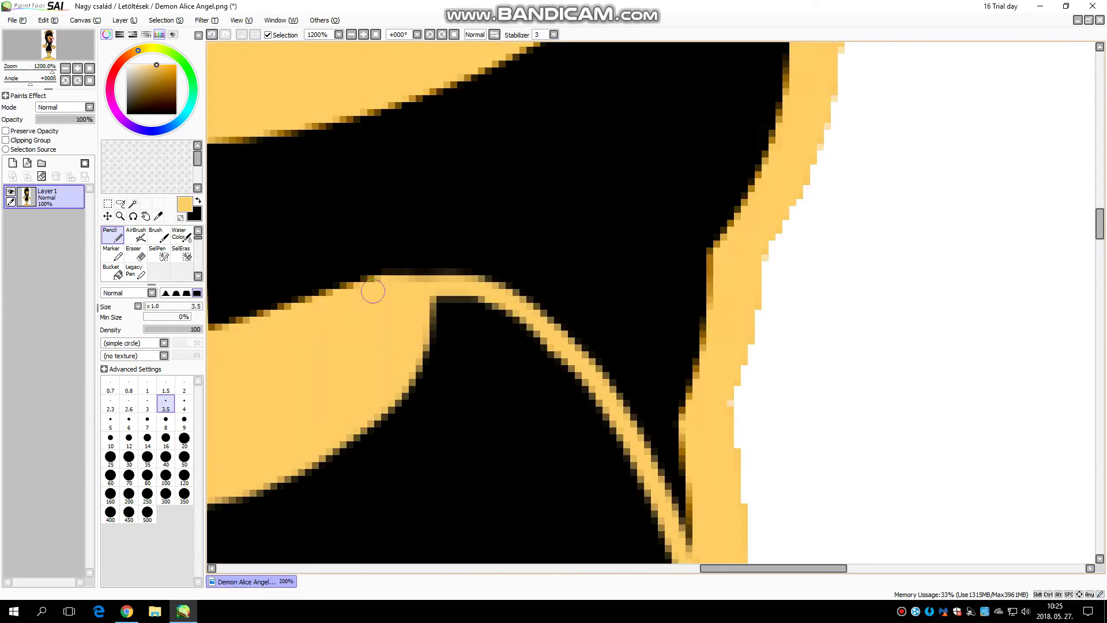
Step: Outline an ankle-length extension of the skirt in black with the pencil at size 3.5
scroll(514, 306, down, 6)
drag(1100, 268, 1100, 335)
right_click(427, 288)
scroll(427, 297, up, 4)
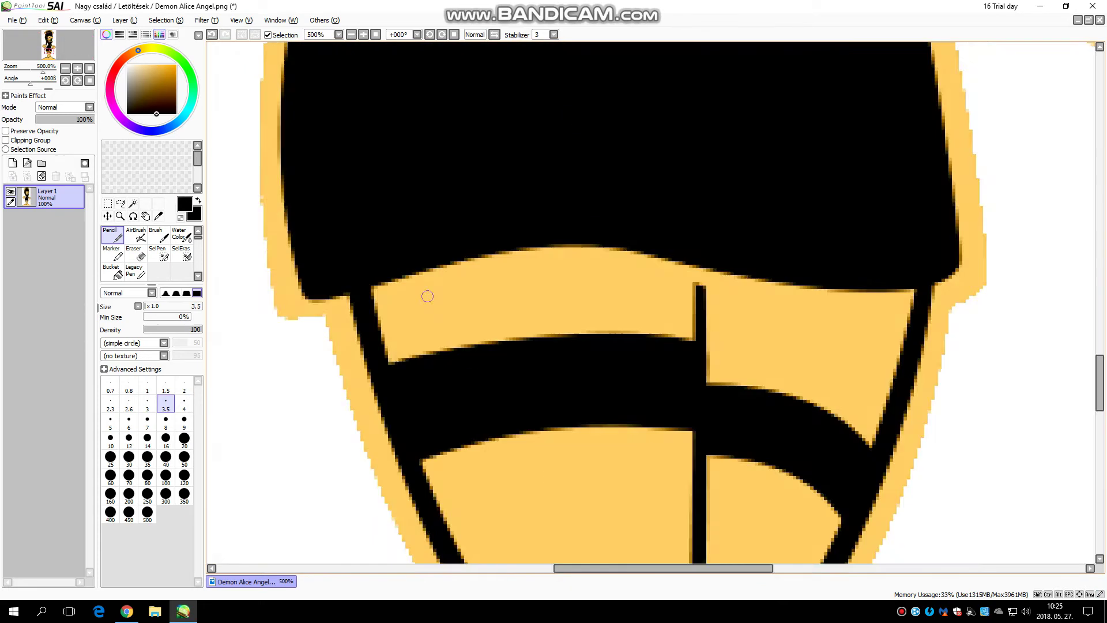
scroll(397, 301, down, 4)
drag(406, 399, 490, 400)
scroll(461, 355, down, 4)
scroll(473, 346, up, 8)
scroll(428, 294, down, 1)
drag(414, 269, 411, 475)
drag(1100, 371, 1100, 393)
drag(789, 569, 678, 569)
Step: Fill the extended skirt down to its new hem with black using the pencil at size 14
click(147, 440)
mouse_move(508, 320)
mouse_down()
mouse_move(476, 221)
mouse_move(429, 155)
mouse_move(477, 342)
mouse_move(551, 268)
mouse_move(516, 286)
mouse_move(536, 181)
mouse_up()
mouse_move(542, 278)
mouse_down()
mouse_move(586, 253)
mouse_move(445, 424)
mouse_move(409, 420)
mouse_move(449, 248)
mouse_up()
mouse_move(468, 379)
mouse_down()
mouse_move(619, 206)
mouse_move(737, 144)
mouse_move(654, 338)
mouse_move(581, 358)
mouse_move(678, 352)
mouse_up()
scroll(701, 395, down, 1)
scroll(701, 397, up, 2)
mouse_move(751, 248)
mouse_down()
mouse_move(708, 467)
mouse_move(513, 470)
mouse_move(458, 398)
mouse_move(576, 369)
mouse_up()
key(ctrl+z)
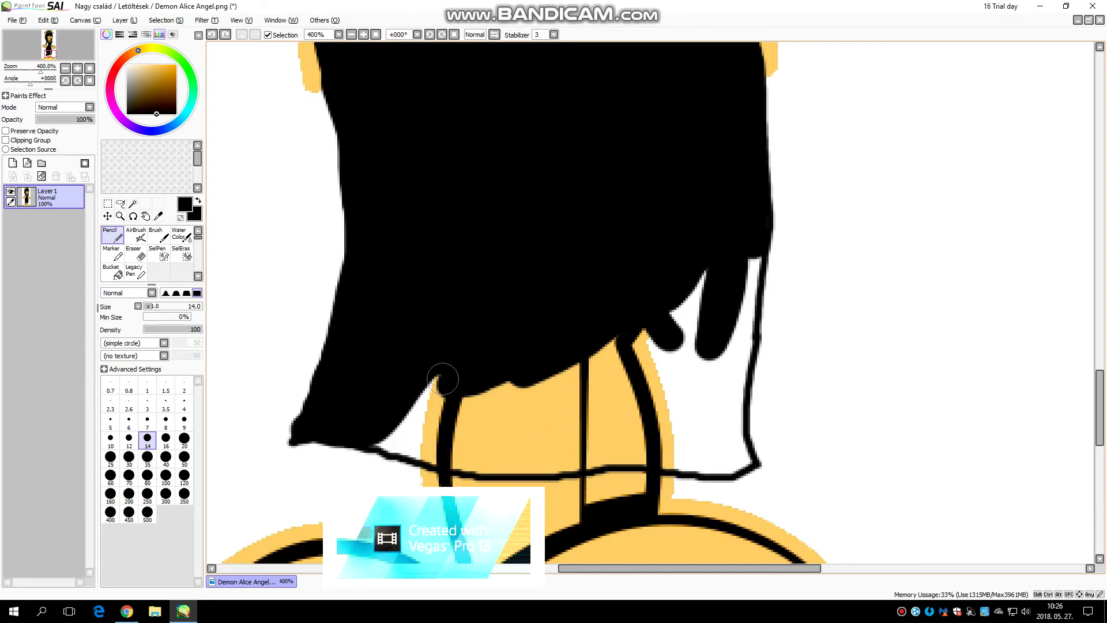
mouse_move(383, 441)
mouse_down()
mouse_move(463, 462)
mouse_move(709, 464)
mouse_up()
mouse_move(735, 405)
mouse_down()
mouse_move(672, 302)
mouse_move(724, 403)
mouse_move(410, 421)
mouse_move(625, 442)
mouse_move(625, 339)
mouse_up()
Step: Add a black flared train to the lower left of the skirt with the pencil at size 14
scroll(625, 338, down, 4)
drag(592, 259, 589, 267)
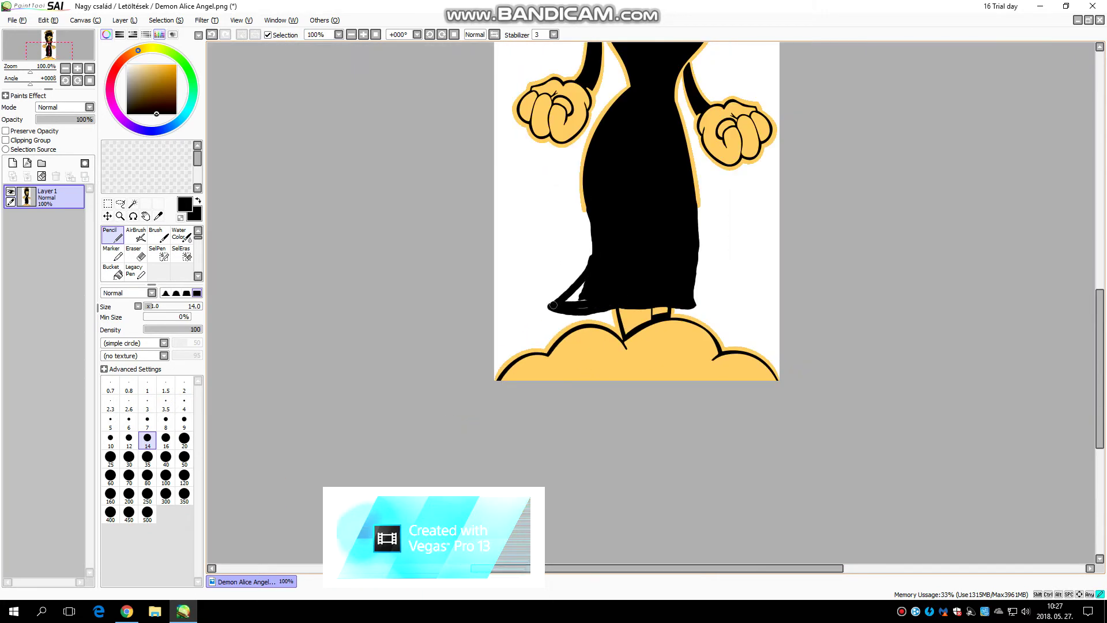
drag(572, 304, 596, 284)
scroll(612, 273, down, 3)
scroll(606, 264, up, 8)
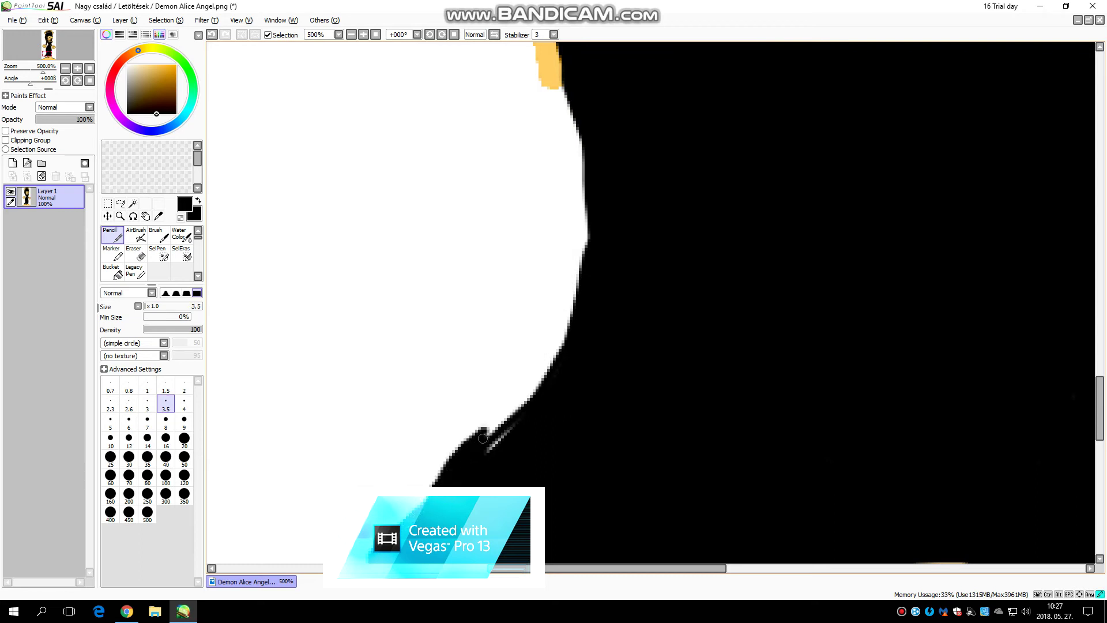
Step: Smooth the left edge of the skirt and its train in black with the pencil at size 3.5
drag(461, 456, 537, 391)
scroll(552, 278, down, 5)
scroll(556, 345, up, 9)
mouse_move(625, 232)
mouse_down()
mouse_move(561, 312)
mouse_move(495, 488)
mouse_move(441, 416)
mouse_up()
scroll(587, 291, down, 3)
scroll(627, 301, up, 5)
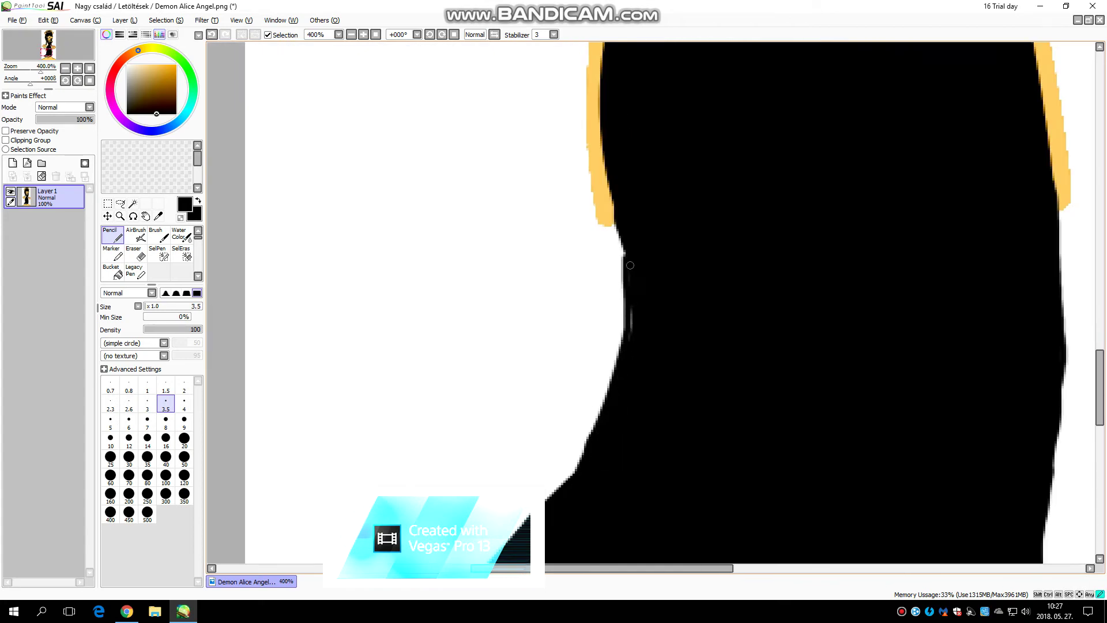
Step: Paint a tan border down the left edge of the extended skirt to the train's tip at pencil size 9
scroll(752, 300, down, 6)
scroll(749, 300, up, 7)
right_click(728, 150)
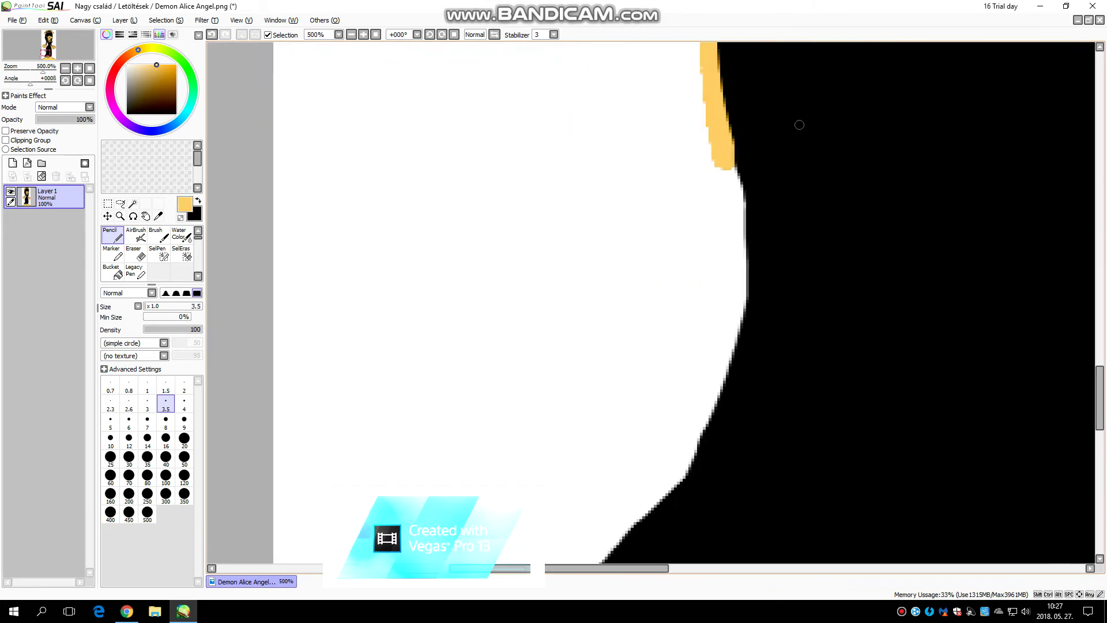
scroll(855, 170, up, 1)
click(184, 421)
mouse_move(704, 157)
mouse_down()
mouse_move(723, 272)
mouse_move(713, 370)
mouse_move(680, 471)
mouse_up()
drag(1099, 383, 1099, 403)
mouse_move(681, 299)
mouse_down()
mouse_move(610, 416)
mouse_move(500, 511)
mouse_move(440, 540)
mouse_move(465, 526)
mouse_move(465, 347)
mouse_move(466, 397)
mouse_up()
scroll(499, 516, down, 1)
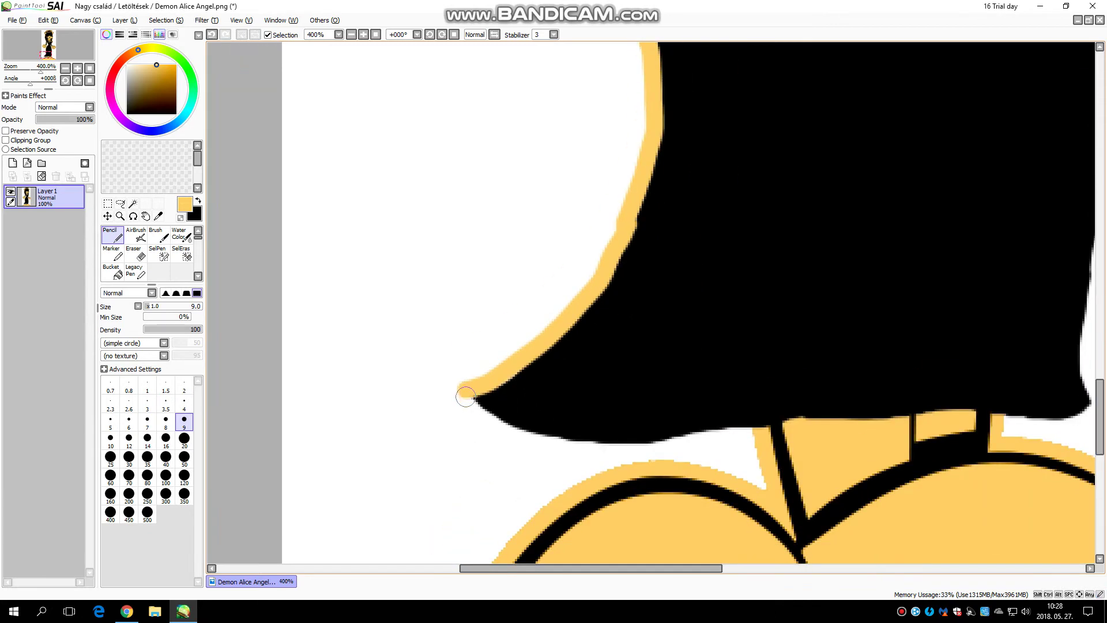
Step: Continue the tan border along the skirt's hem and up its right edge, using pencil sizes 6 and 7
drag(695, 441, 666, 442)
drag(497, 568, 603, 557)
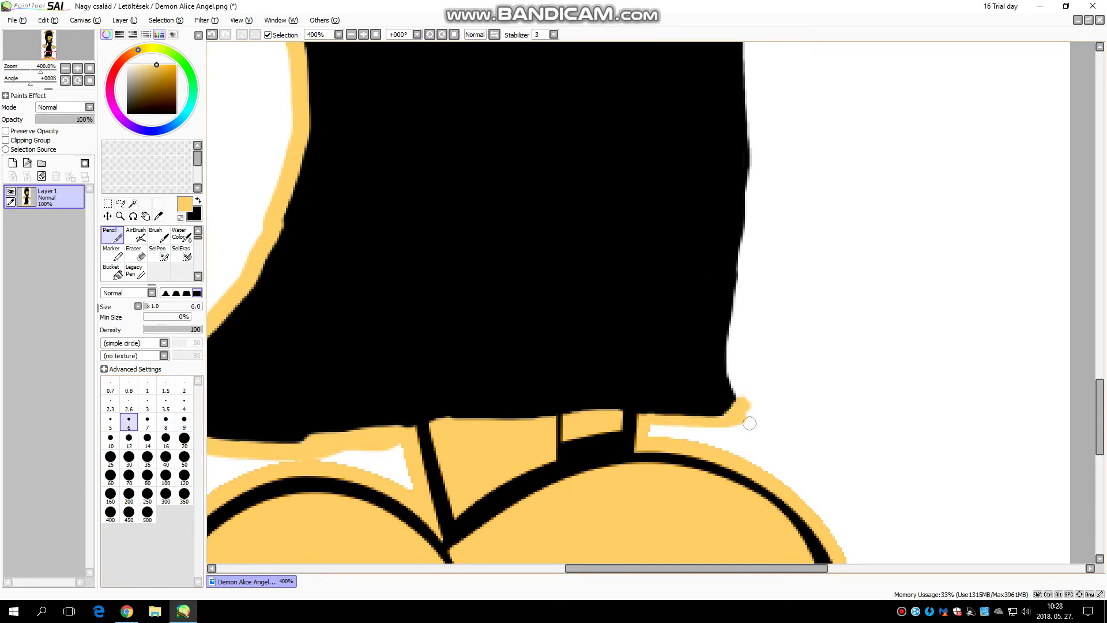
drag(1099, 407, 1100, 369)
drag(745, 247, 747, 254)
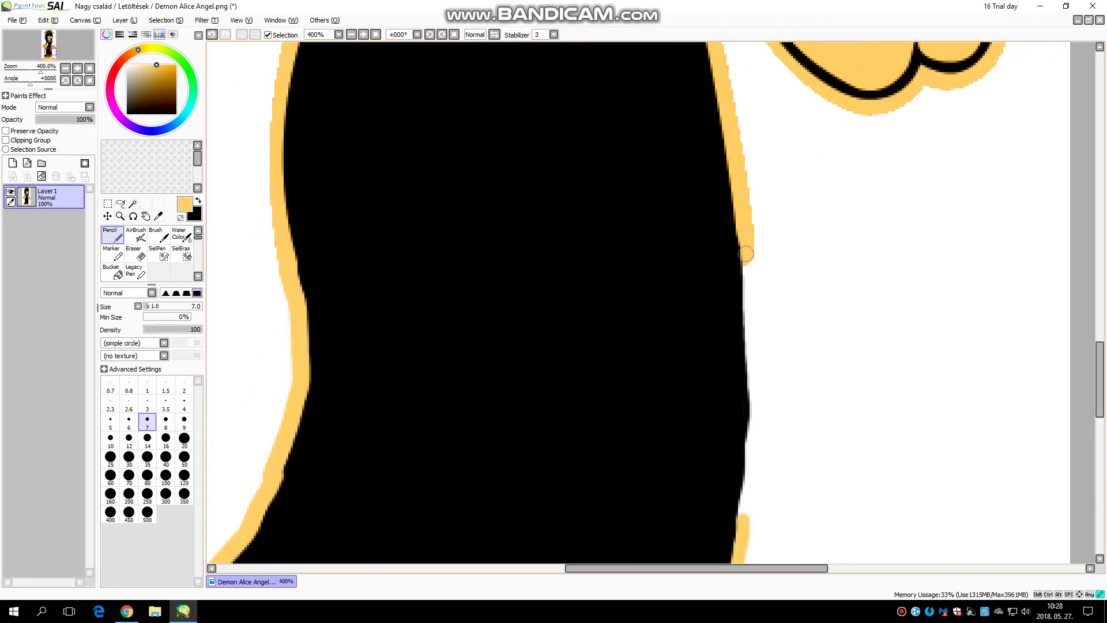
drag(745, 495, 746, 488)
Step: Pick a dark grey and start filling the middle finger of the left hand at pencil size 7
scroll(768, 334, down, 6)
scroll(802, 327, up, 1)
scroll(657, 254, up, 6)
right_click(601, 358)
scroll(599, 356, up, 2)
right_click(608, 367)
scroll(480, 345, down, 1)
drag(463, 336, 389, 444)
right_click(417, 351)
mouse_move(418, 349)
mouse_down()
mouse_move(348, 470)
mouse_move(361, 364)
mouse_move(421, 271)
mouse_move(496, 288)
mouse_move(390, 432)
mouse_move(432, 288)
mouse_up()
drag(1100, 310, 1100, 326)
mouse_move(400, 221)
mouse_down()
mouse_move(344, 307)
mouse_move(343, 226)
mouse_move(461, 295)
mouse_move(493, 161)
mouse_up()
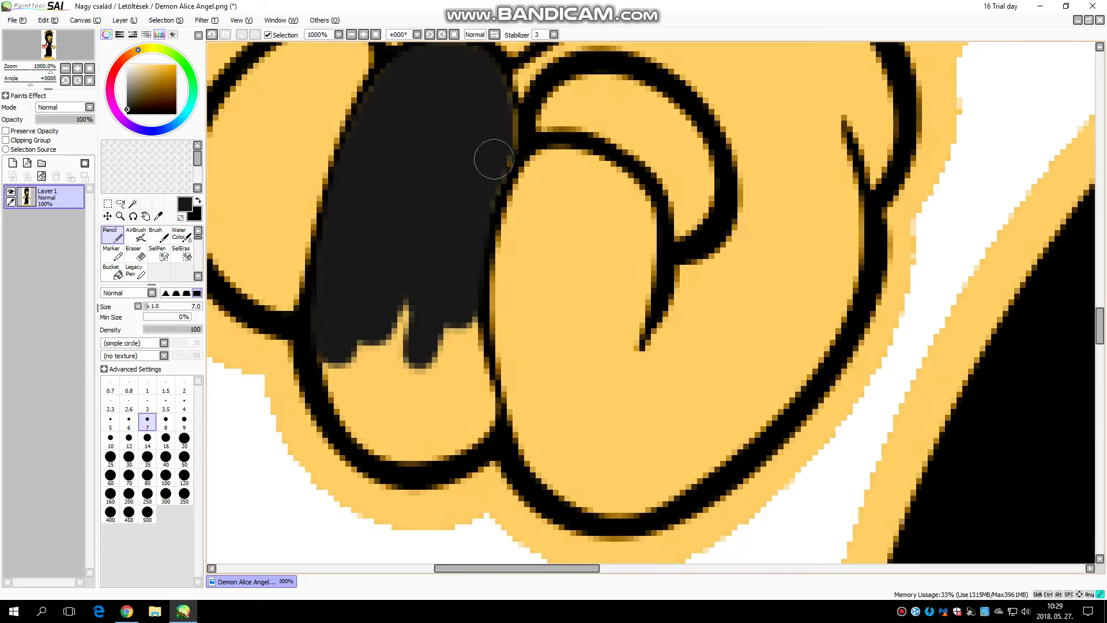
Step: Fill the rest of the middle finger, the neighbouring curled finger, the palm and the thumb with dark grey
mouse_move(406, 315)
mouse_down()
mouse_move(352, 381)
mouse_move(408, 375)
mouse_move(338, 396)
mouse_move(461, 439)
mouse_move(462, 329)
mouse_move(410, 351)
mouse_move(563, 306)
mouse_move(508, 259)
mouse_move(539, 163)
mouse_move(638, 222)
mouse_move(548, 375)
mouse_move(513, 308)
mouse_move(586, 190)
mouse_move(605, 450)
mouse_move(514, 358)
mouse_move(624, 390)
mouse_up()
mouse_move(603, 502)
mouse_down()
mouse_move(738, 403)
mouse_move(617, 490)
mouse_move(652, 379)
mouse_move(714, 306)
mouse_move(704, 267)
mouse_move(818, 335)
mouse_move(843, 177)
mouse_move(786, 244)
mouse_move(815, 239)
mouse_move(818, 288)
mouse_up()
scroll(751, 411, up, 3)
mouse_move(752, 411)
mouse_down()
mouse_move(743, 230)
mouse_move(680, 235)
mouse_move(637, 124)
mouse_move(796, 159)
mouse_move(882, 317)
mouse_move(821, 302)
mouse_up()
mouse_move(836, 235)
mouse_down()
mouse_move(672, 163)
mouse_move(796, 199)
mouse_up()
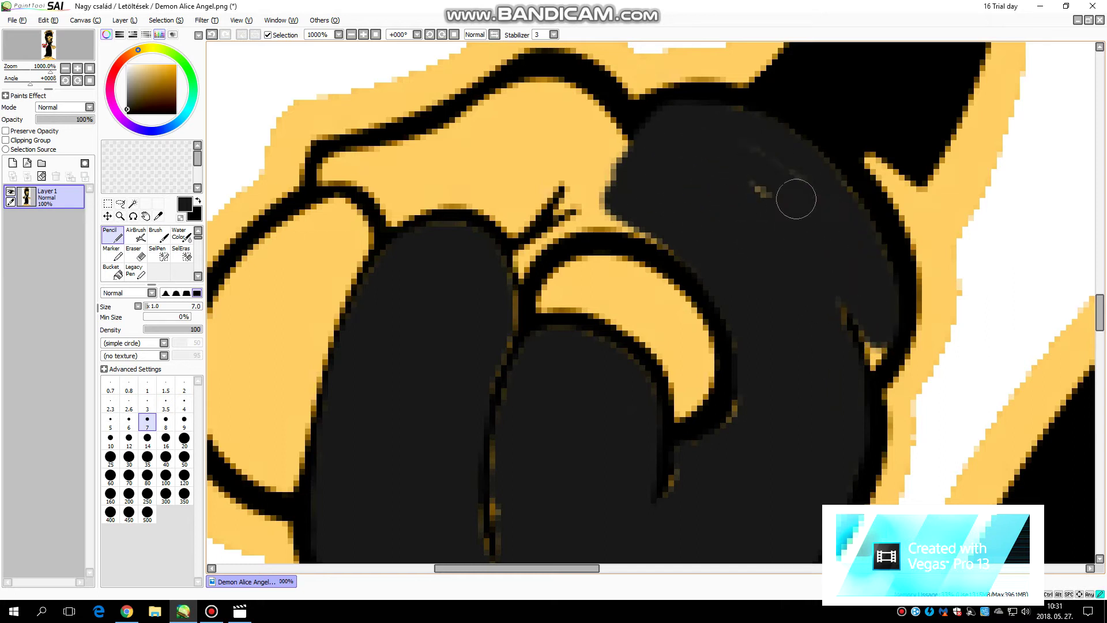
mouse_move(646, 289)
mouse_down()
mouse_move(576, 294)
mouse_move(692, 392)
mouse_up()
drag(606, 312, 558, 307)
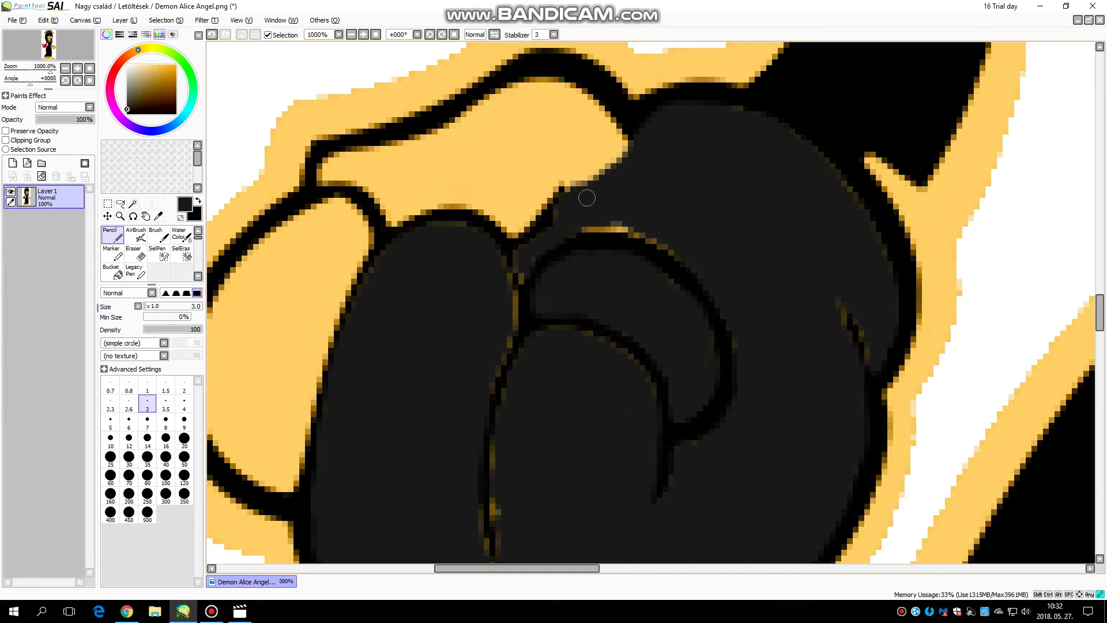
Step: Fill the upper part of the left hand with dark grey, edging at pencil size 3 and filling at size 6
drag(586, 197, 613, 119)
drag(496, 91, 336, 154)
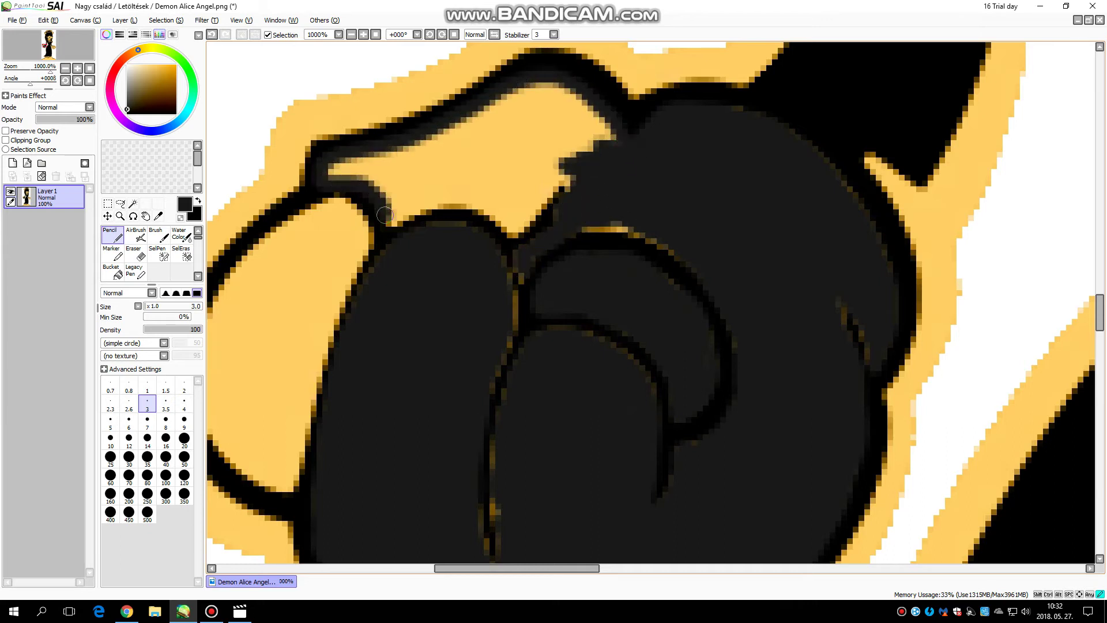
click(129, 419)
drag(507, 144, 511, 214)
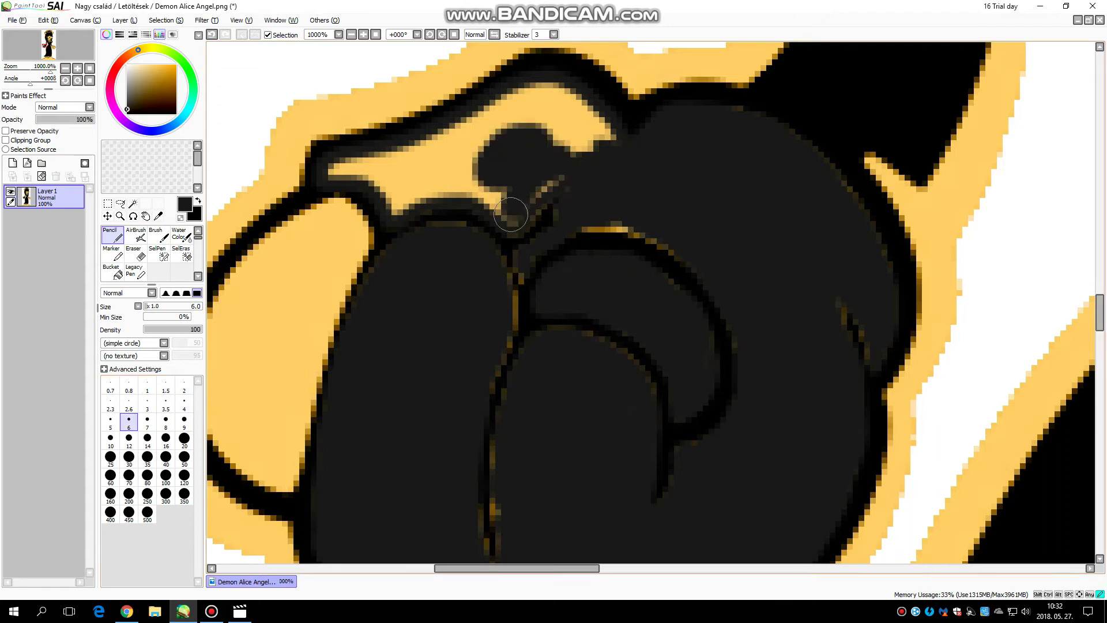
drag(590, 120, 578, 106)
mouse_move(501, 202)
mouse_down()
mouse_move(334, 167)
mouse_move(471, 149)
mouse_up()
Step: Fill the rest of the left hand's back and its outermost finger with dark grey at pencil size 6
drag(540, 569, 496, 568)
mouse_move(521, 312)
mouse_down()
mouse_move(465, 402)
mouse_move(442, 387)
mouse_move(464, 288)
mouse_move(555, 211)
mouse_up()
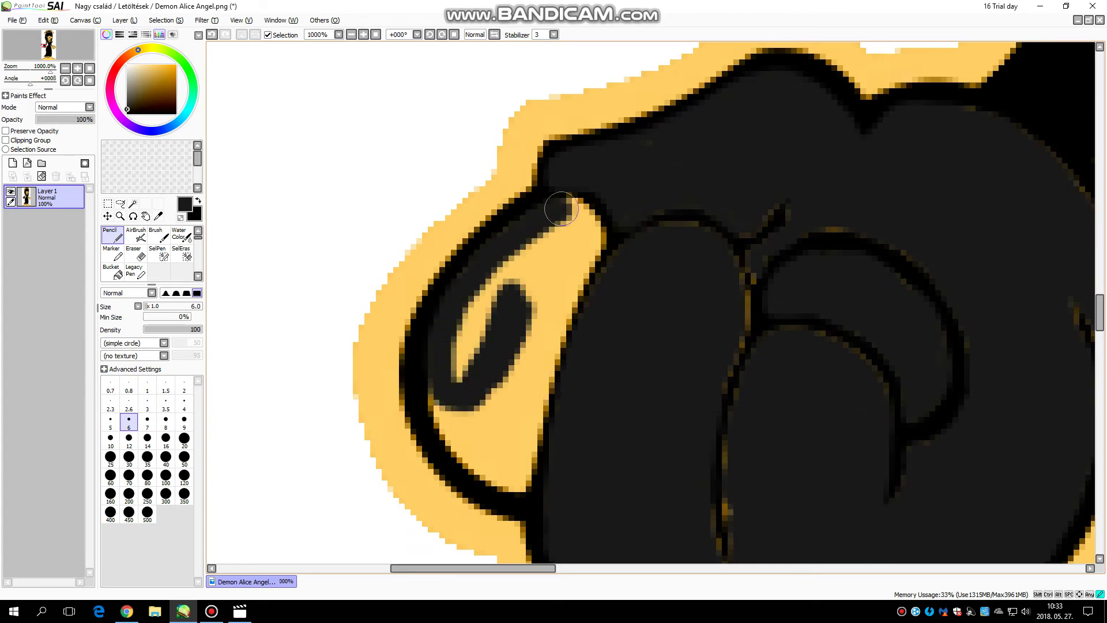
mouse_move(592, 246)
mouse_down()
mouse_move(522, 424)
mouse_move(528, 435)
mouse_up()
drag(489, 473, 445, 368)
drag(480, 317, 566, 228)
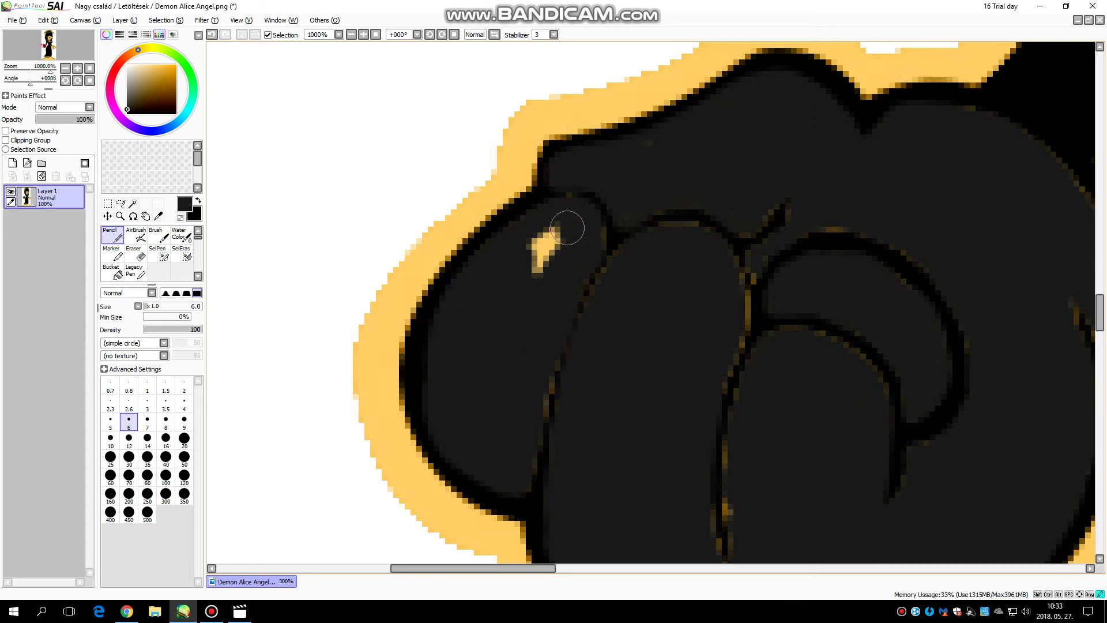
Step: Fill the wrist area and back of the right hand with dark grey at pencil size 3
scroll(957, 383, down, 7)
drag(553, 568, 731, 568)
scroll(752, 379, up, 9)
mouse_move(513, 366)
mouse_down()
mouse_move(655, 276)
mouse_move(483, 263)
mouse_move(646, 225)
mouse_move(697, 233)
mouse_move(402, 375)
mouse_move(628, 353)
mouse_move(469, 424)
mouse_move(663, 415)
mouse_move(726, 381)
mouse_move(766, 227)
mouse_move(980, 191)
mouse_move(820, 248)
mouse_move(916, 336)
mouse_move(894, 294)
mouse_move(795, 354)
mouse_up()
mouse_move(856, 337)
mouse_down()
mouse_move(816, 353)
mouse_move(932, 414)
mouse_up()
scroll(799, 341, down, 2)
drag(862, 252, 841, 252)
scroll(1071, 217, up, 2)
mouse_move(1071, 217)
mouse_down()
mouse_move(771, 210)
mouse_move(855, 173)
mouse_move(880, 230)
mouse_move(957, 268)
mouse_move(952, 247)
mouse_up()
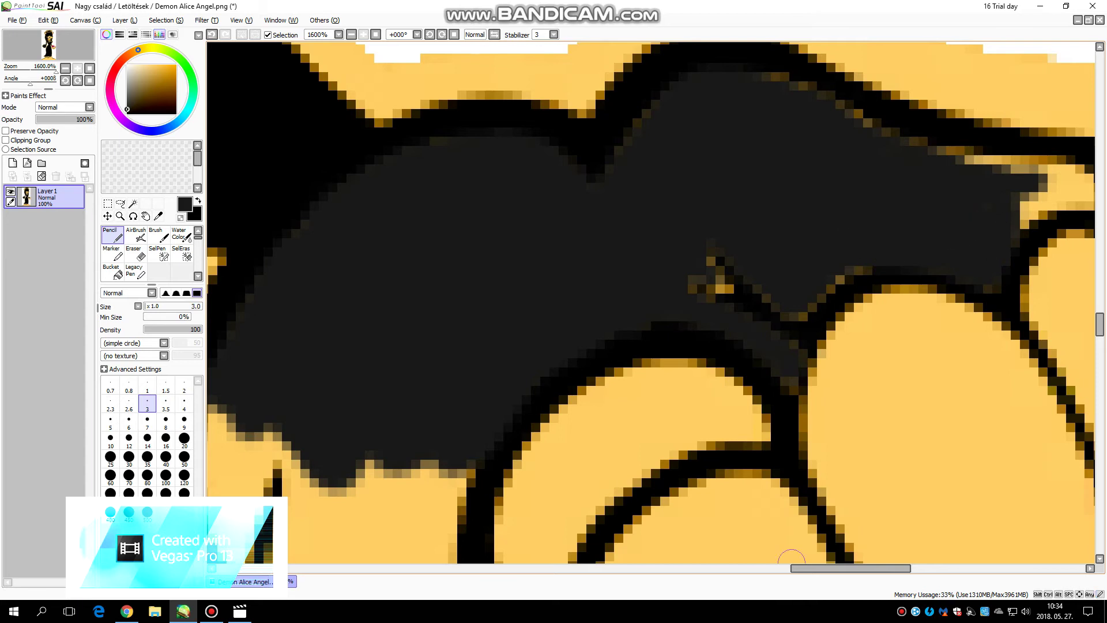
drag(795, 568, 827, 568)
drag(784, 191, 825, 197)
drag(796, 158, 727, 163)
Step: Fill the right hand's inner curled finger and the edges around the palm with dark grey
scroll(674, 329, down, 2)
scroll(430, 408, up, 2)
mouse_move(581, 333)
mouse_down()
mouse_move(454, 443)
mouse_move(479, 353)
mouse_move(622, 310)
mouse_move(576, 384)
mouse_move(538, 349)
mouse_up()
mouse_move(644, 368)
mouse_down()
mouse_move(620, 337)
mouse_move(537, 406)
mouse_move(462, 529)
mouse_move(483, 482)
mouse_move(492, 399)
mouse_move(430, 419)
mouse_move(424, 463)
mouse_up()
mouse_move(528, 557)
mouse_down()
mouse_move(529, 310)
mouse_move(461, 309)
mouse_up()
scroll(401, 262, down, 1)
mouse_move(320, 183)
mouse_down()
mouse_move(295, 266)
mouse_move(265, 216)
mouse_move(291, 173)
mouse_move(305, 230)
mouse_up()
Step: Fill the right hand's palm and the large finger beside it with dark grey at pencil size 6
click(128, 421)
mouse_move(404, 173)
mouse_down()
mouse_move(323, 289)
mouse_move(277, 230)
mouse_move(444, 248)
mouse_move(507, 369)
mouse_move(390, 333)
mouse_move(332, 338)
mouse_move(369, 461)
mouse_move(294, 239)
mouse_up()
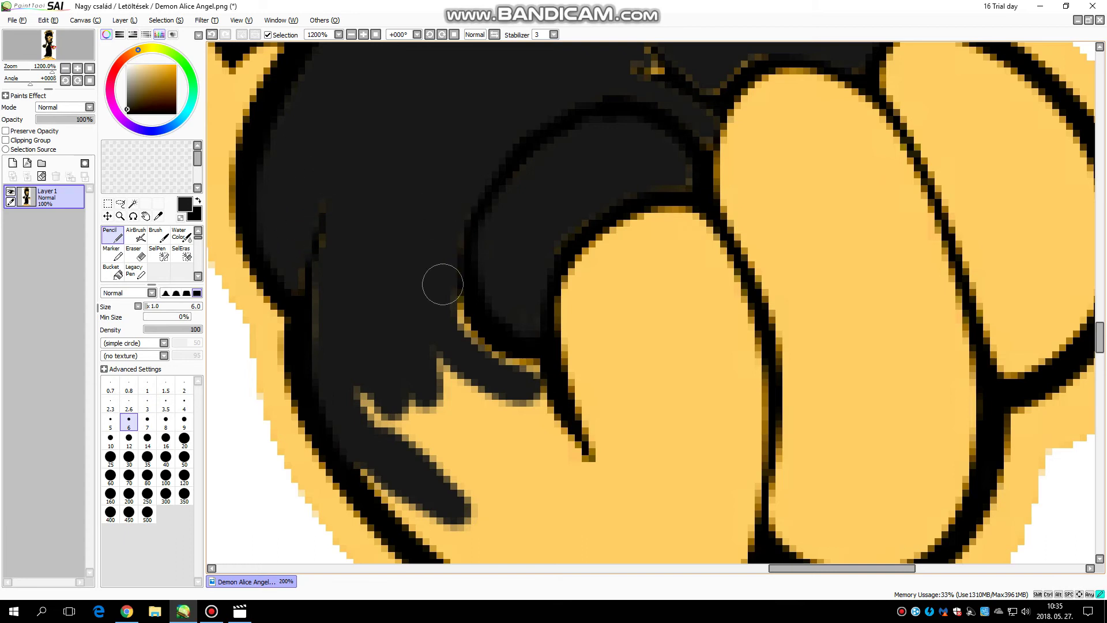
drag(444, 258, 469, 362)
drag(699, 287, 632, 395)
drag(1099, 338, 1099, 344)
mouse_move(680, 293)
mouse_down()
mouse_move(576, 261)
mouse_move(626, 118)
mouse_move(730, 199)
mouse_move(746, 355)
mouse_move(696, 514)
mouse_move(587, 537)
mouse_move(440, 440)
mouse_move(533, 396)
mouse_up()
drag(619, 320, 604, 283)
mouse_move(499, 324)
mouse_down()
mouse_move(412, 296)
mouse_move(517, 296)
mouse_move(524, 272)
mouse_move(621, 202)
mouse_move(645, 158)
mouse_move(711, 173)
mouse_move(492, 363)
mouse_move(618, 519)
mouse_move(577, 404)
mouse_move(716, 445)
mouse_move(579, 529)
mouse_move(655, 427)
mouse_move(646, 455)
mouse_up()
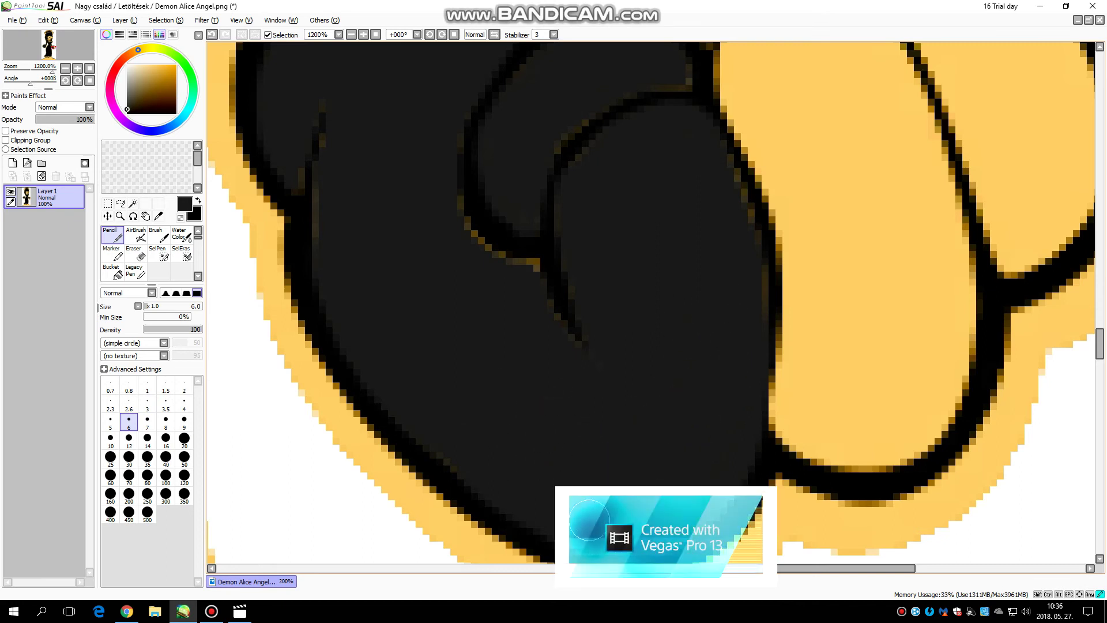
Step: Fill the right hand's middle finger with dark grey at pencil size 8
scroll(841, 390, down, 1)
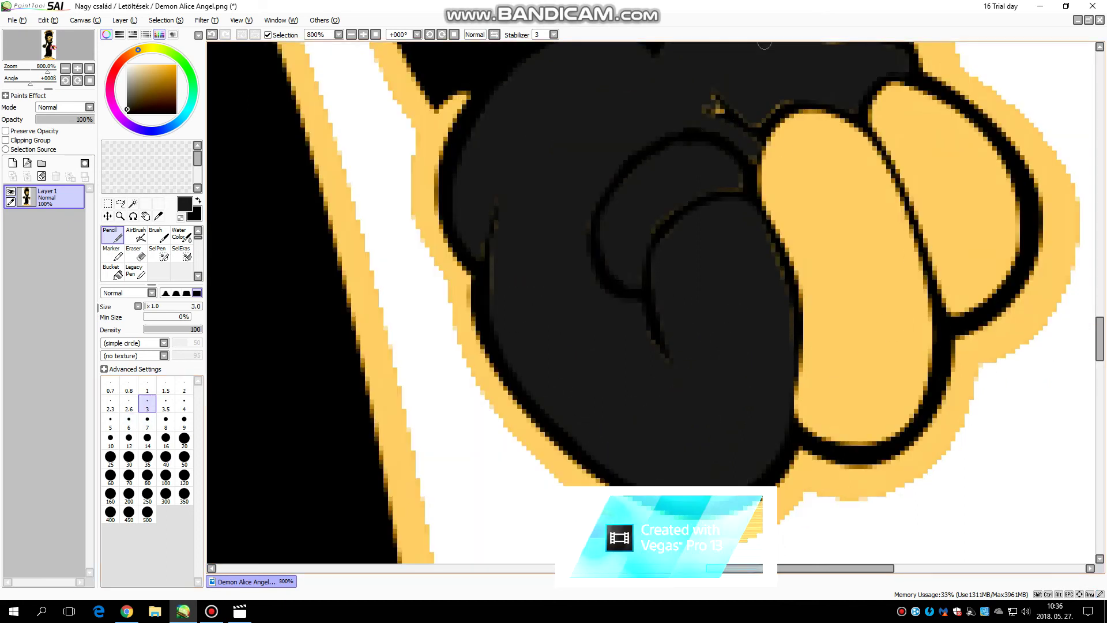
scroll(910, 224, up, 1)
scroll(799, 197, down, 1)
click(166, 459)
click(166, 422)
mouse_move(819, 201)
mouse_down()
mouse_move(771, 244)
mouse_move(723, 112)
mouse_move(790, 109)
mouse_move(850, 182)
mouse_move(905, 307)
mouse_move(916, 489)
mouse_up()
key(ctrl+plus)
scroll(915, 489, down, 2)
mouse_move(895, 421)
mouse_down()
mouse_move(882, 452)
mouse_move(835, 470)
mouse_move(785, 462)
mouse_move(745, 418)
mouse_move(767, 217)
mouse_move(746, 214)
mouse_move(864, 395)
mouse_move(858, 304)
mouse_move(779, 120)
mouse_up()
Step: Fill the right hand's outermost finger with dark grey up to its outline
scroll(868, 133, down, 1)
scroll(997, 179, down, 3)
scroll(978, 188, up, 5)
scroll(894, 213, down, 2)
mouse_move(866, 209)
mouse_down()
mouse_move(817, 148)
mouse_move(849, 216)
mouse_move(891, 196)
mouse_up()
scroll(923, 176, up, 2)
drag(835, 155, 798, 106)
drag(1099, 335, 1099, 328)
mouse_move(715, 443)
mouse_down()
mouse_move(709, 275)
mouse_move(662, 210)
mouse_move(848, 328)
mouse_move(805, 254)
mouse_move(639, 217)
mouse_move(760, 489)
mouse_move(747, 456)
mouse_up()
mouse_move(770, 522)
mouse_down()
mouse_move(802, 372)
mouse_move(787, 408)
mouse_move(817, 424)
mouse_move(882, 369)
mouse_up()
scroll(814, 395, down, 2)
scroll(814, 395, down, 1)
Step: Sample black and redraw the finger and crease outlines of the right hand at pencil size 2.3
scroll(740, 346, up, 3)
key(bracketleft)
key(bracketleft)
key(bracketleft)
key(bracketleft)
key(bracketleft)
right_click(688, 138)
mouse_move(687, 140)
mouse_down()
mouse_move(774, 282)
mouse_move(847, 534)
mouse_up()
scroll(911, 367, down, 2)
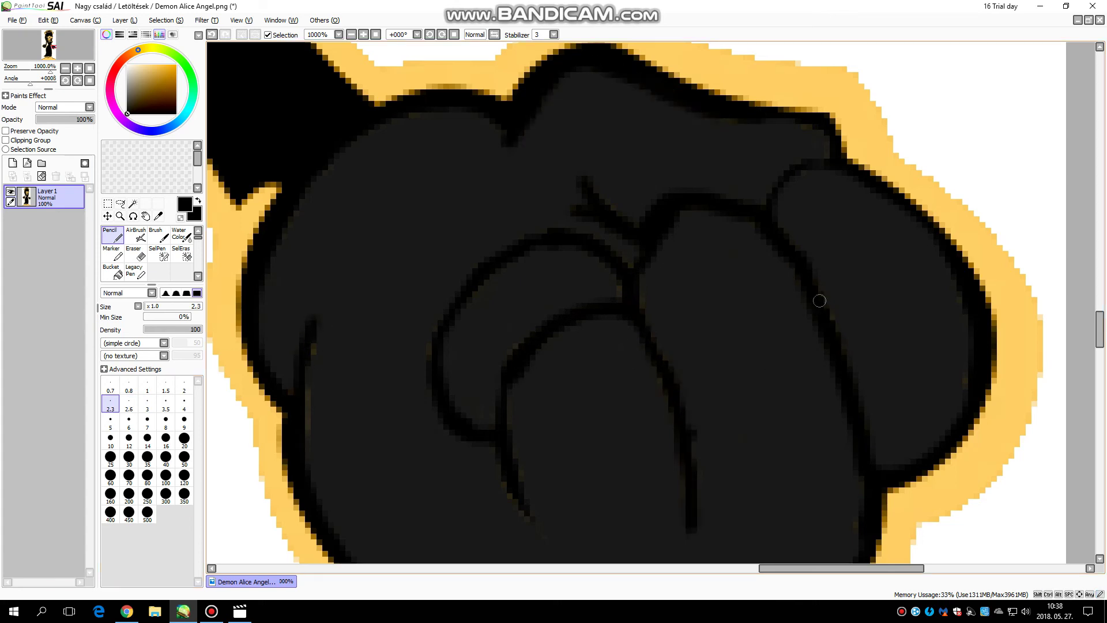
scroll(817, 328, down, 3)
scroll(827, 265, up, 5)
Step: Sample the dark grey and clean up the edges of the right hand's redrawn finger lines
right_click(633, 159)
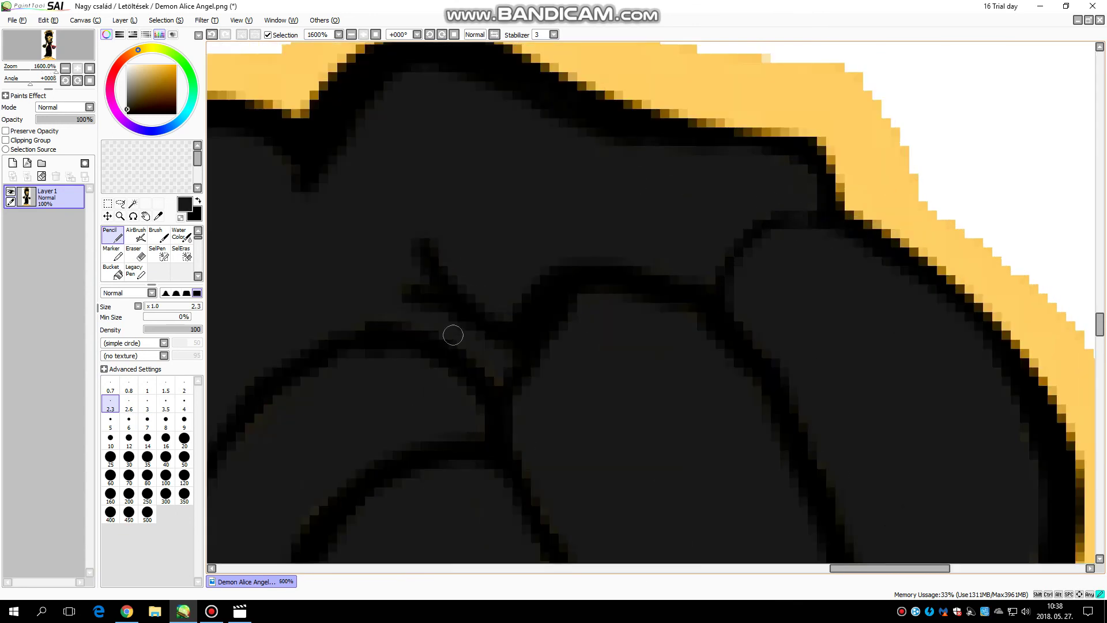
scroll(697, 261, down, 2)
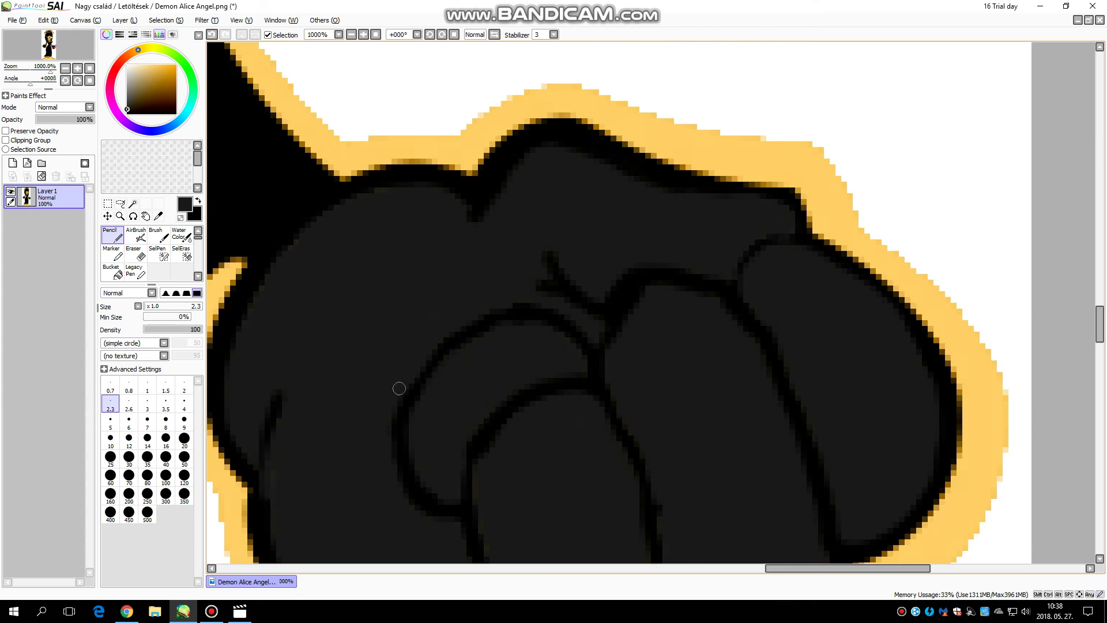
scroll(274, 447, down, 8)
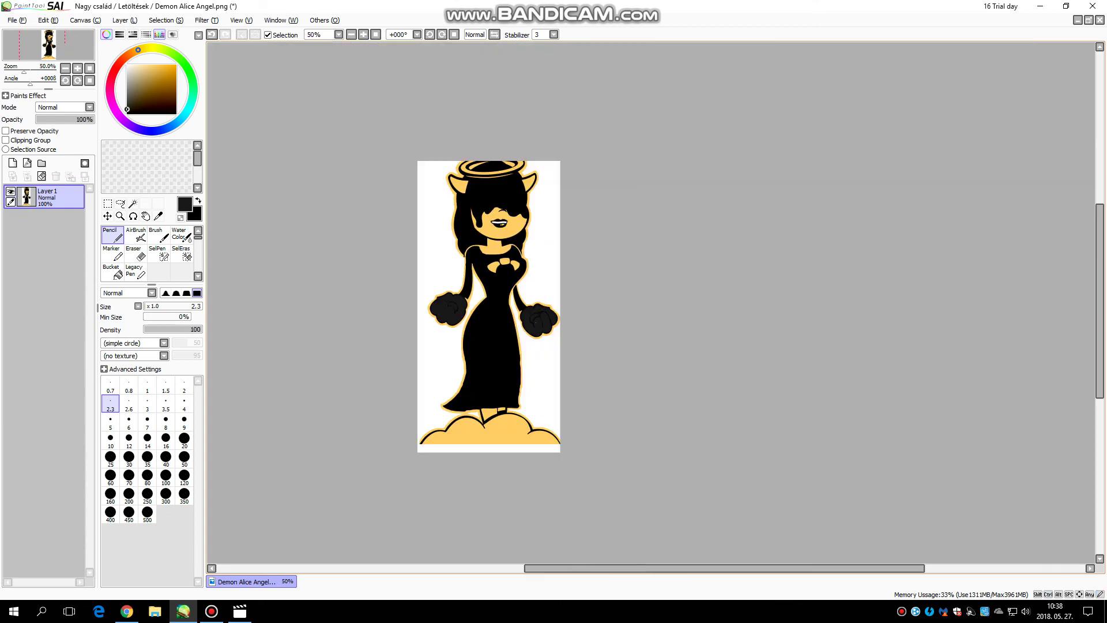
scroll(509, 312, up, 9)
scroll(510, 312, up, 2)
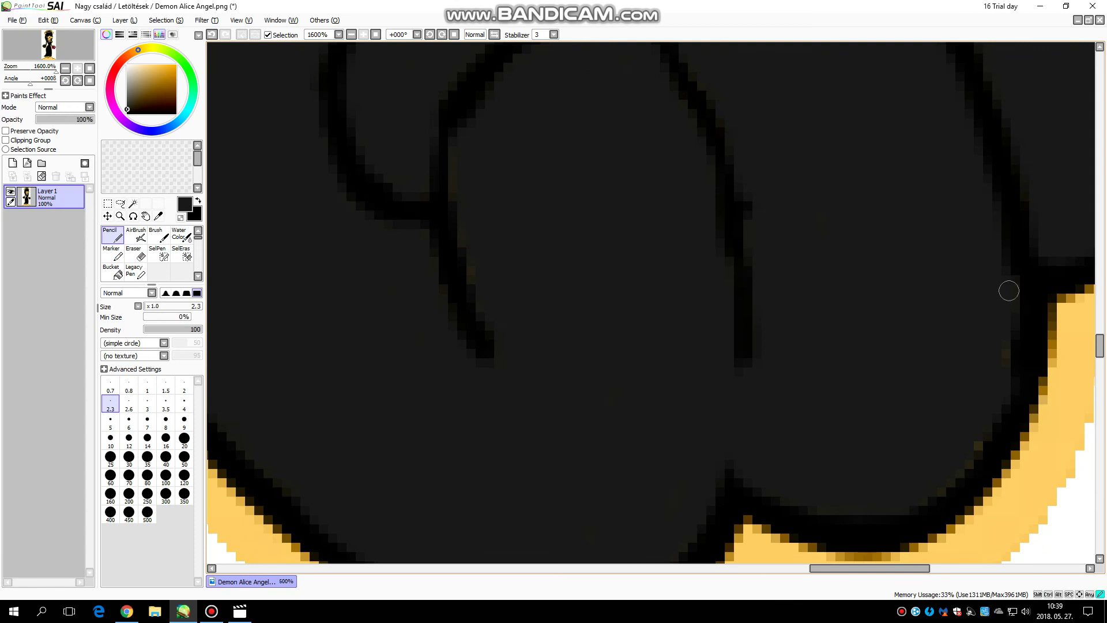
scroll(482, 237, down, 5)
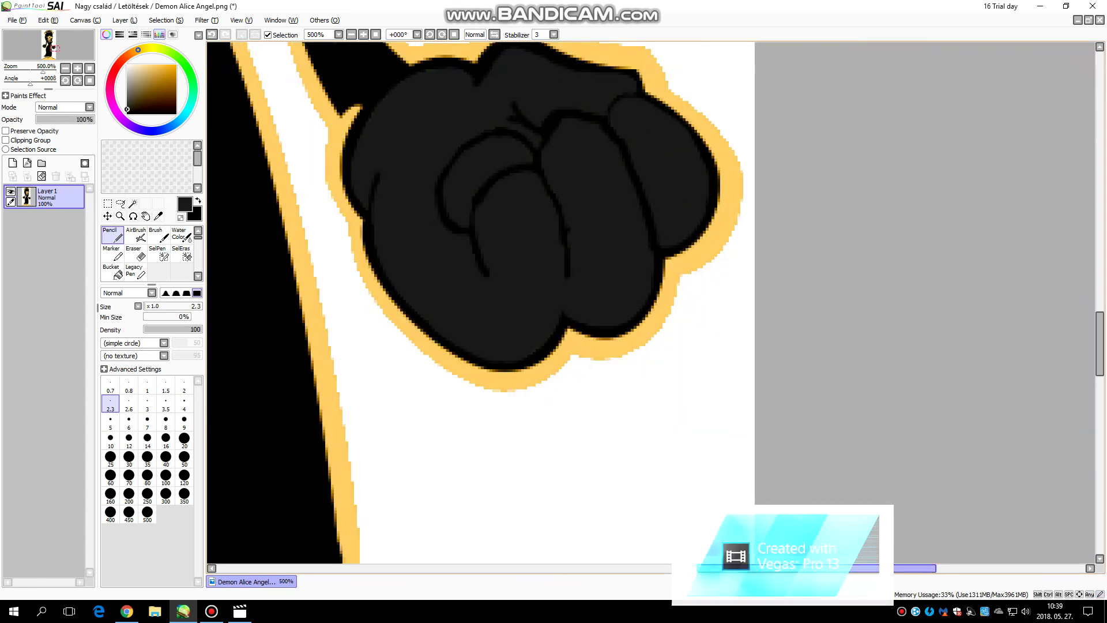
Step: Sample black and redraw the line between the left hand's outermost and middle fingers at pencil size 2.3
key(h)
scroll(682, 241, up, 4)
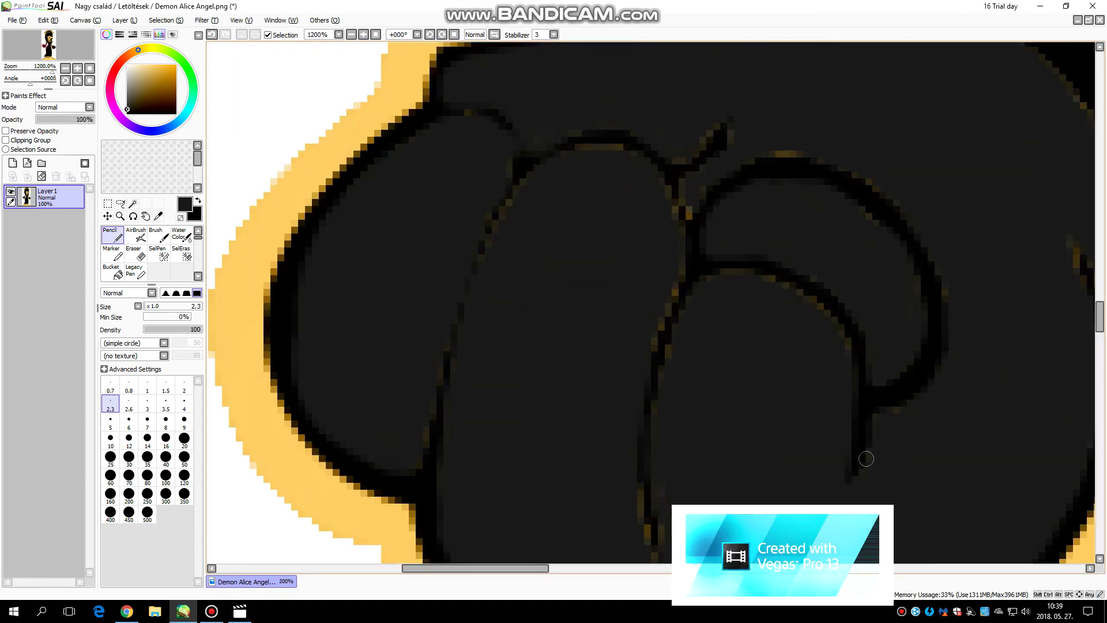
scroll(1042, 261, down, 2)
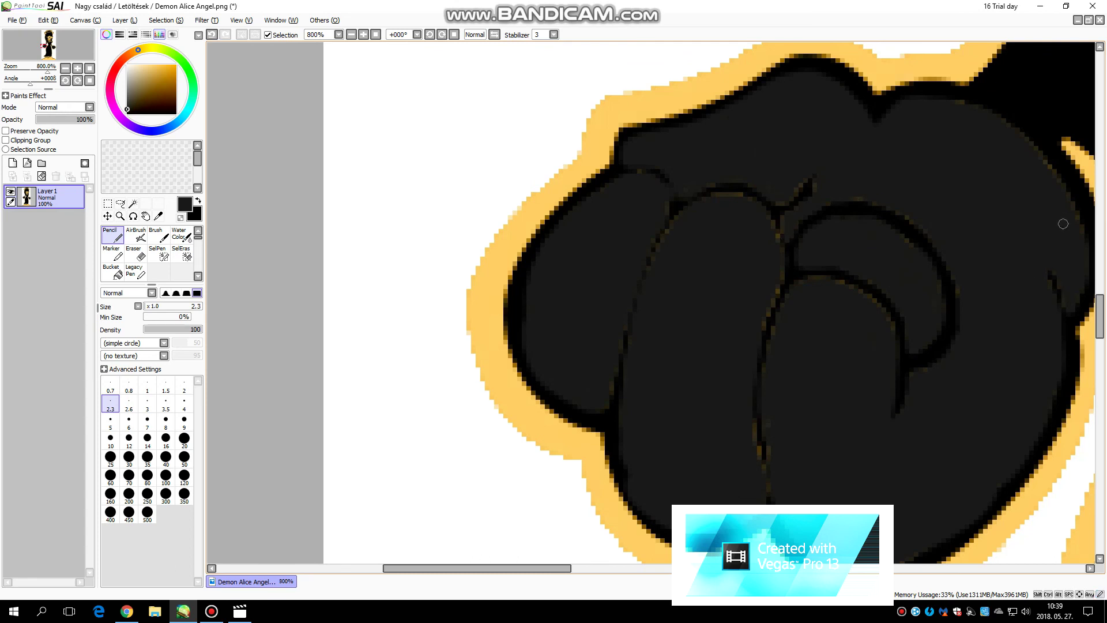
right_click(522, 280)
scroll(672, 208, down, 3)
scroll(672, 207, up, 5)
mouse_move(680, 206)
mouse_down()
mouse_move(606, 390)
mouse_move(598, 443)
mouse_up()
Step: Extend the right hand's black finger-dividing line down to the hand's lower outline
scroll(882, 337, down, 9)
scroll(1029, 331, up, 11)
drag(1022, 327, 1024, 392)
scroll(1023, 392, down, 6)
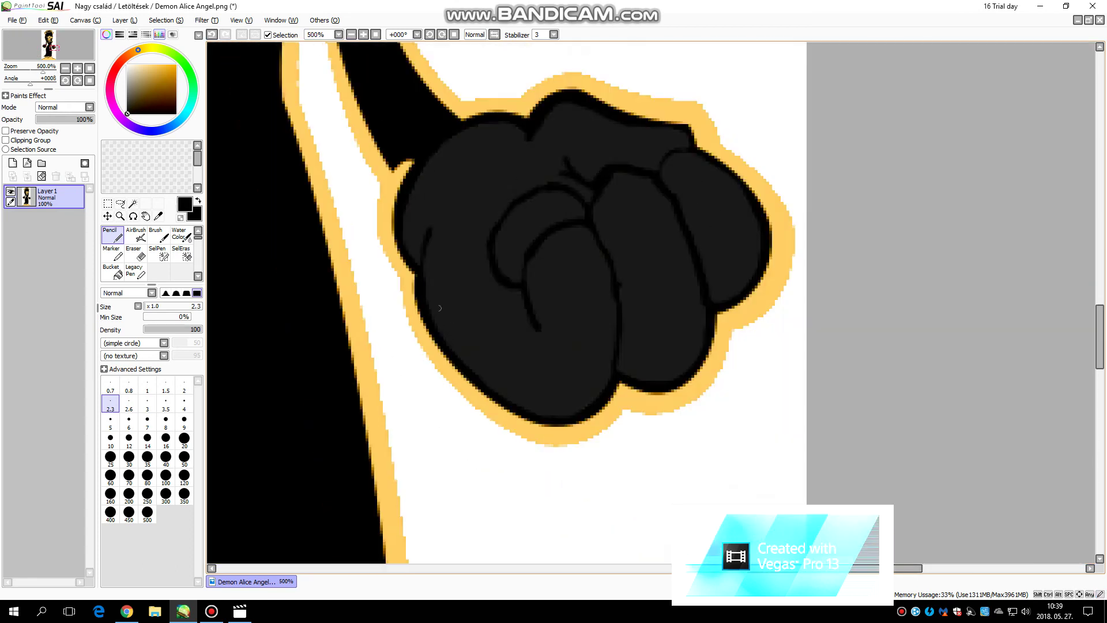
Step: Redraw the left hand's remaining finger outlines and the short crease near the wrist in black
scroll(580, 266, up, 6)
drag(580, 265, 604, 424)
scroll(603, 427, down, 4)
scroll(606, 323, up, 4)
drag(622, 297, 571, 517)
scroll(626, 373, down, 2)
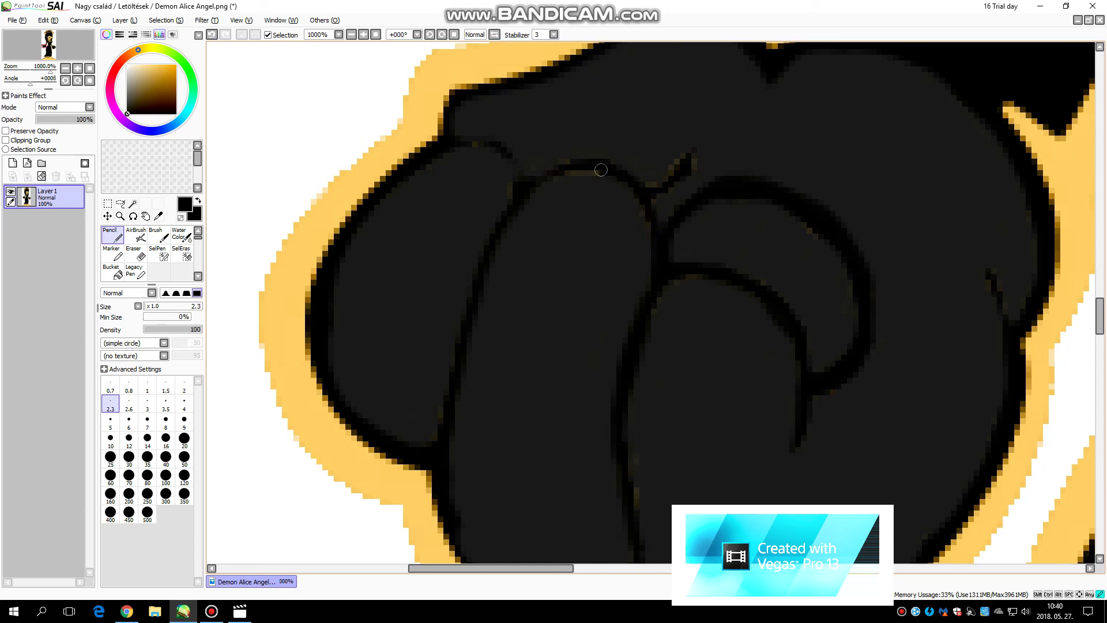
drag(988, 277, 1009, 326)
Step: Clean up the left hand's knuckle crease and finger line edges with dark grey at pencil size 2.3
scroll(1009, 326, up, 3)
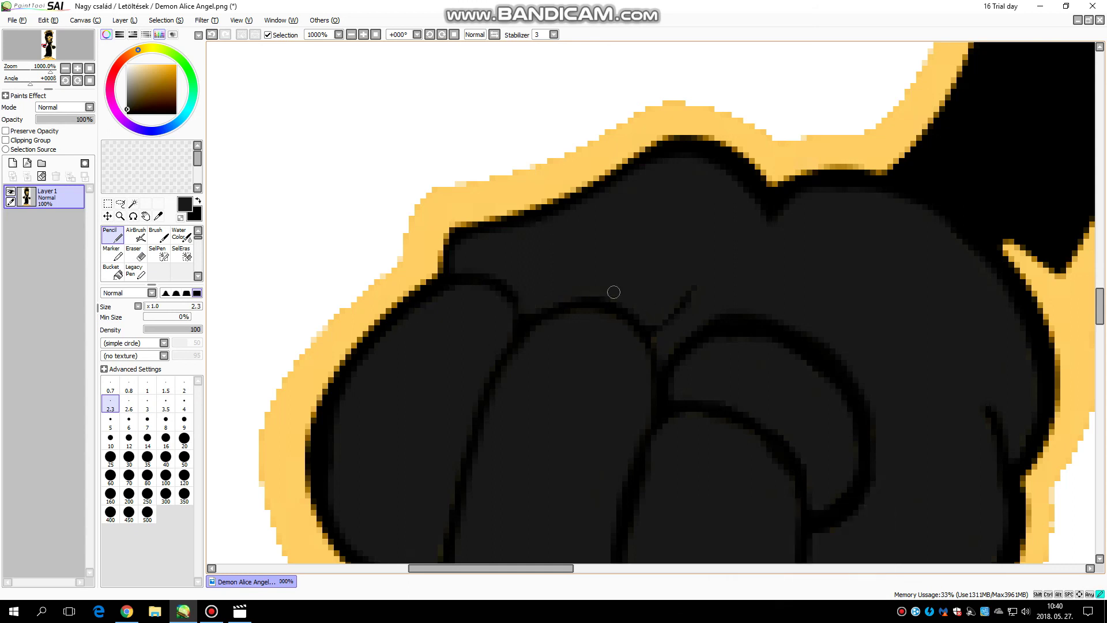
scroll(649, 351, up, 1)
drag(650, 352, 686, 315)
scroll(750, 317, down, 3)
scroll(715, 415, up, 5)
scroll(711, 361, down, 4)
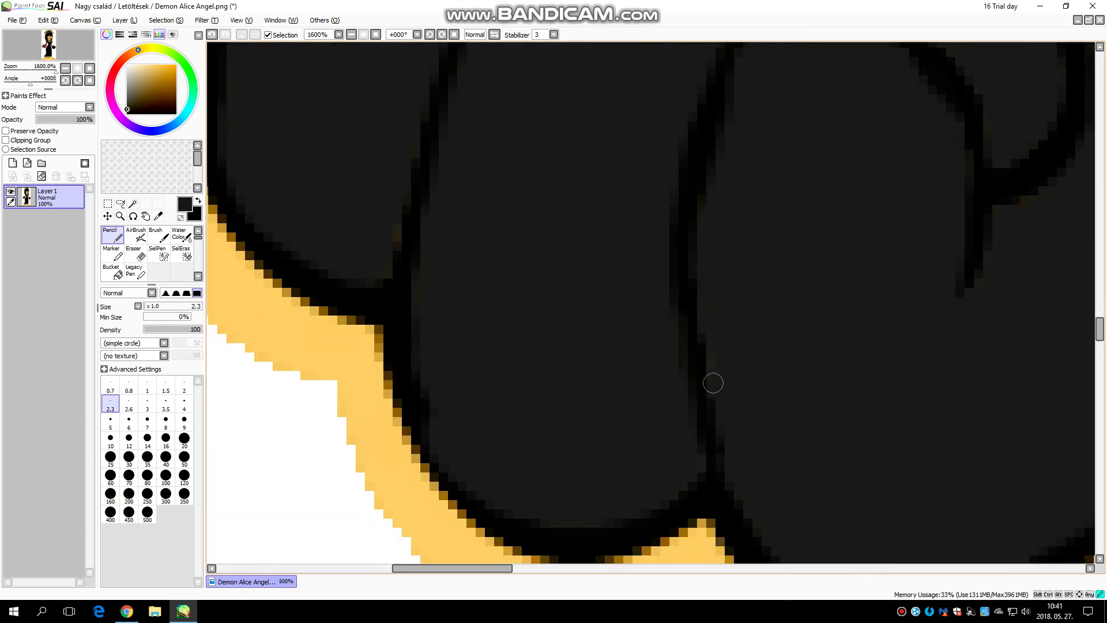
scroll(449, 271, down, 3)
Step: Check the recoloured gloves against the whole figure
right_click(401, 276)
scroll(577, 277, down, 4)
scroll(744, 226, down, 9)
scroll(915, 158, up, 6)
scroll(915, 158, down, 6)
scroll(915, 159, up, 3)
click(89, 69)
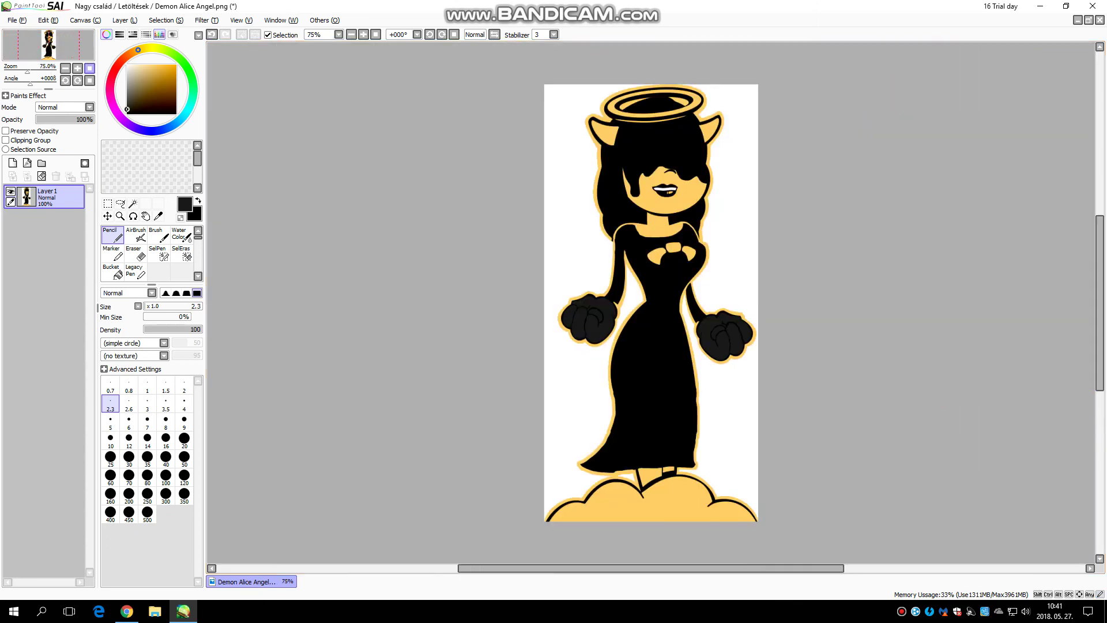